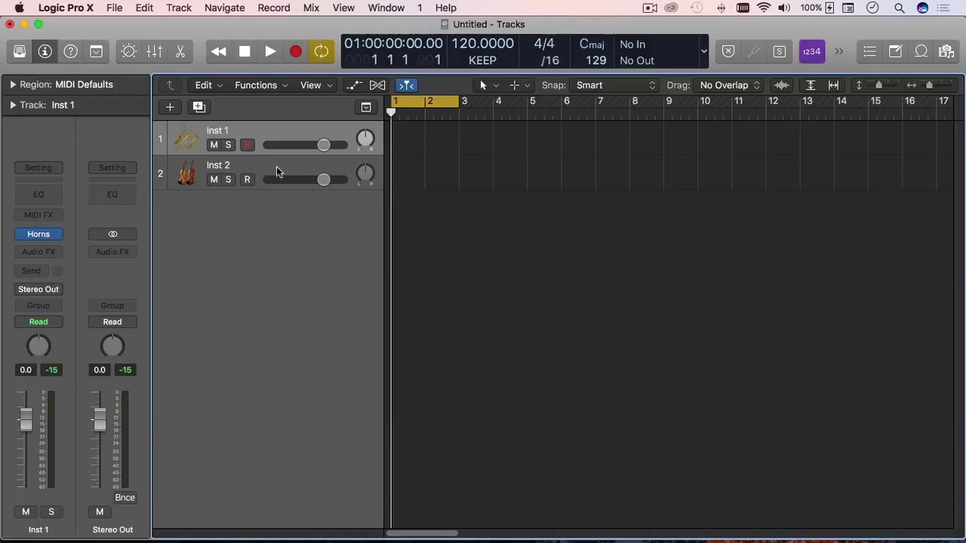
Open the Studio Horns plug-in window for the Inst 1 track.
click(261, 168)
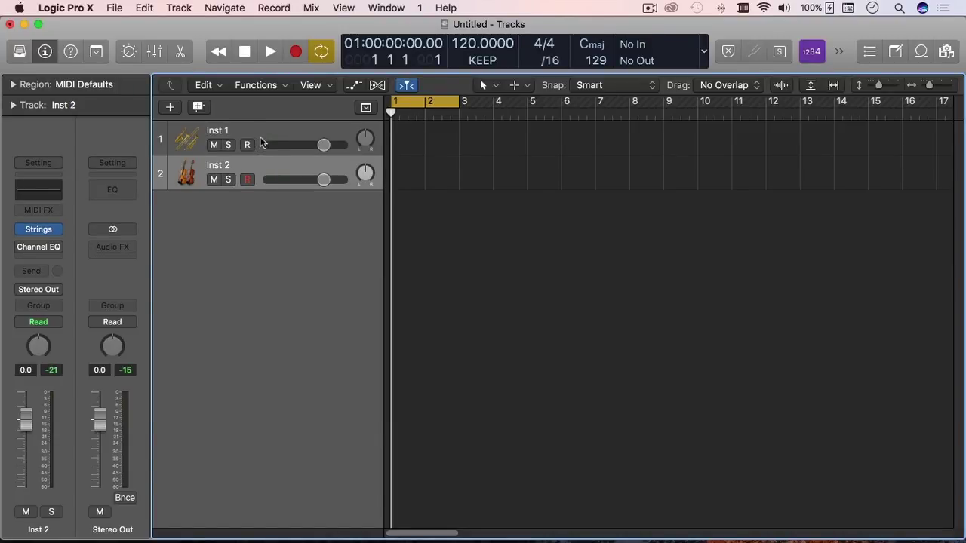
click(261, 134)
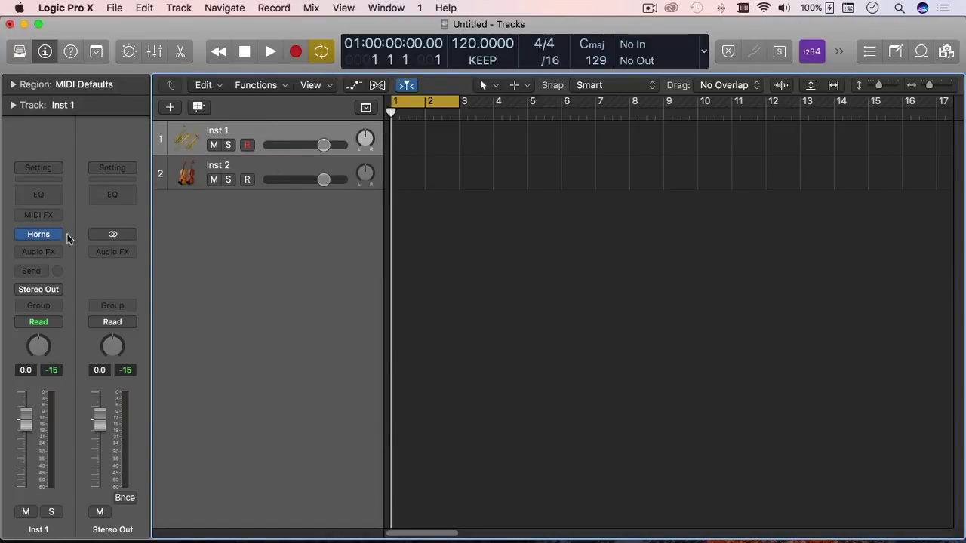
click(44, 235)
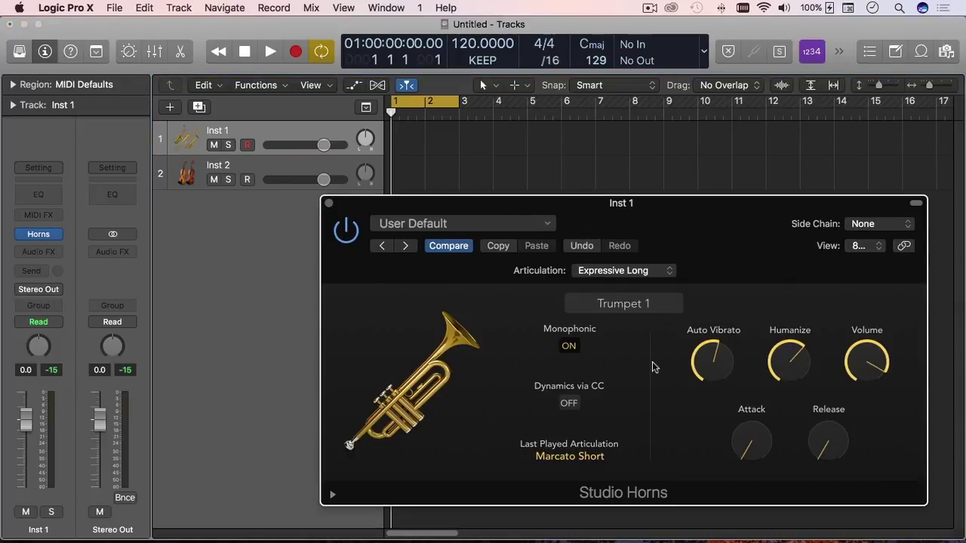
Open Inst 2's Studio Strings beside the horns, arrange both windows, then close the strings window.
click(287, 171)
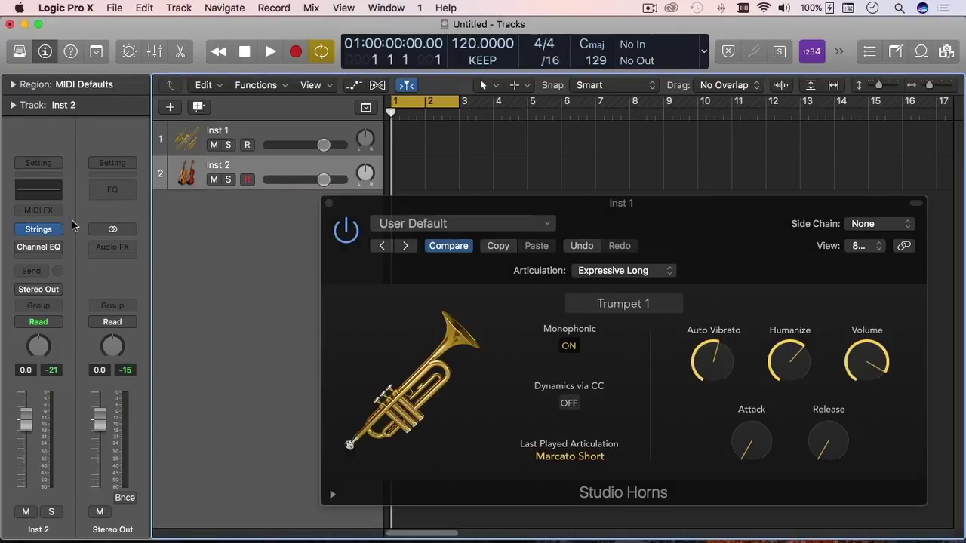
click(42, 231)
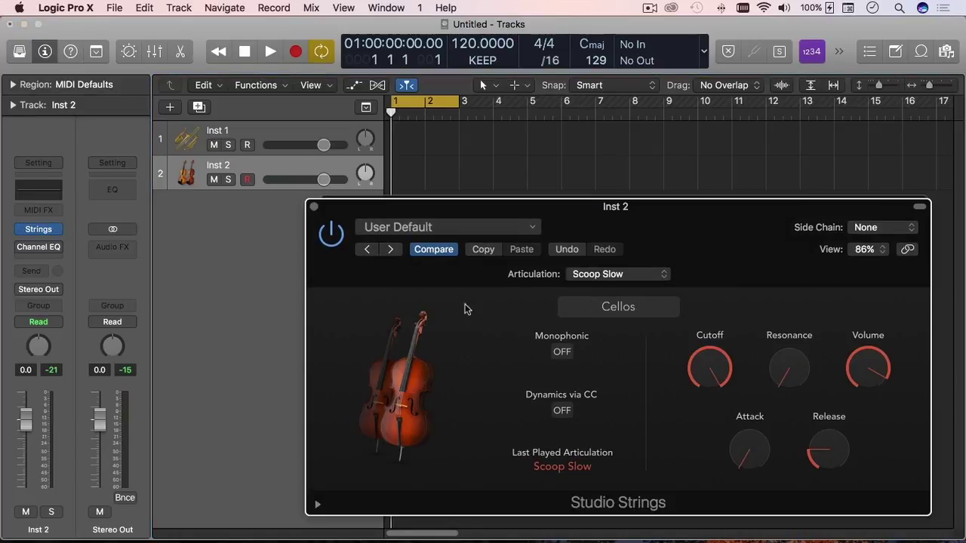
drag(669, 227, 381, 221)
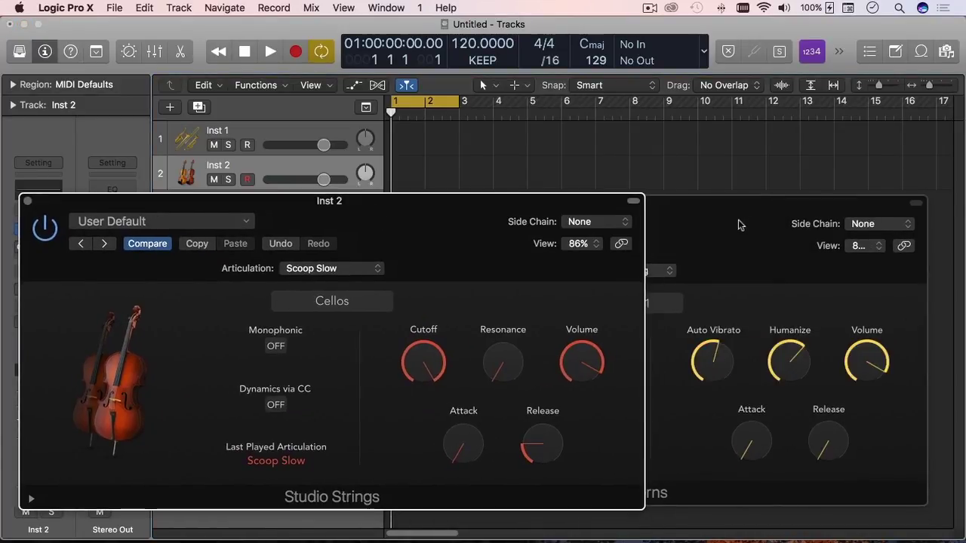
mouse_move(739, 222)
mouse_down()
mouse_move(802, 220)
mouse_move(666, 225)
mouse_move(752, 229)
mouse_up()
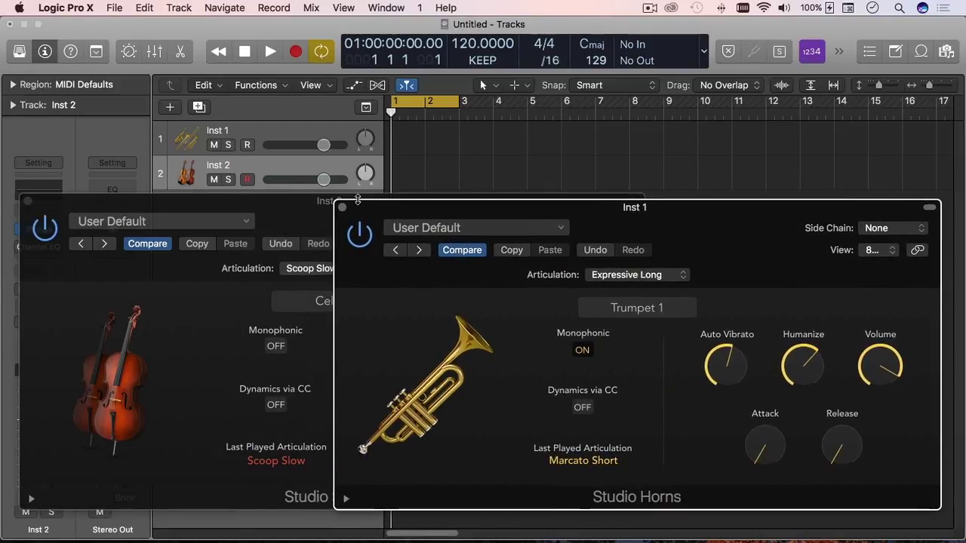
click(27, 203)
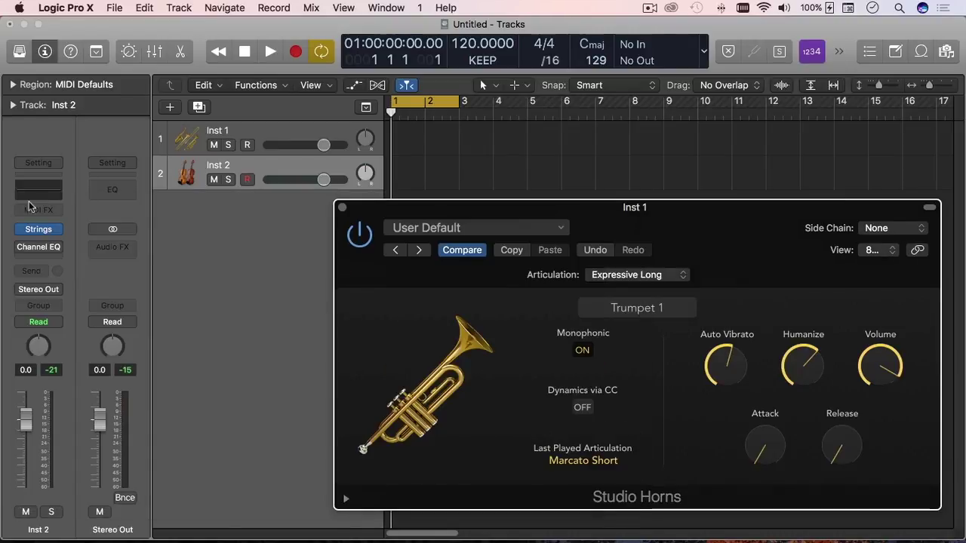
click(268, 139)
Nudge the Studio Horns window left and open its horn sections and instruments list from Trumpet 1.
drag(618, 227, 583, 226)
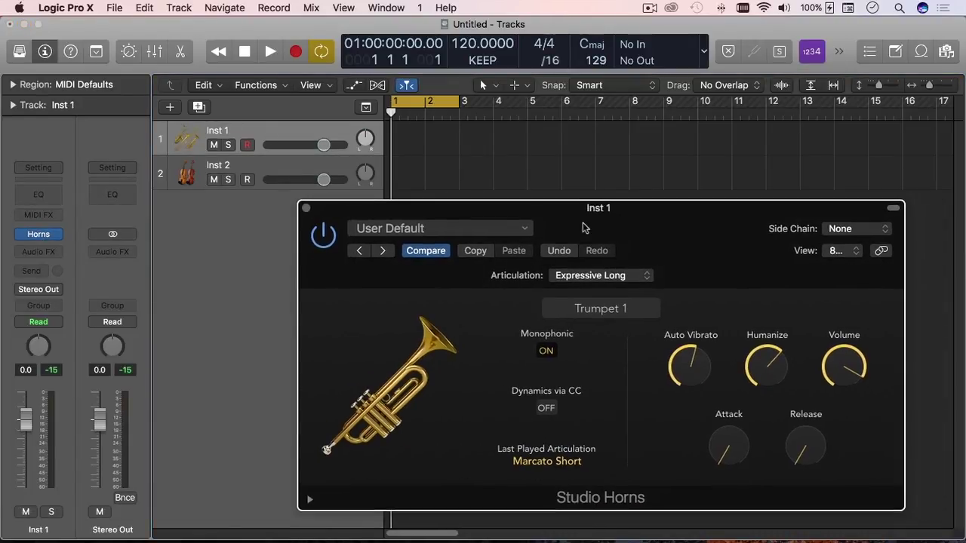
click(620, 307)
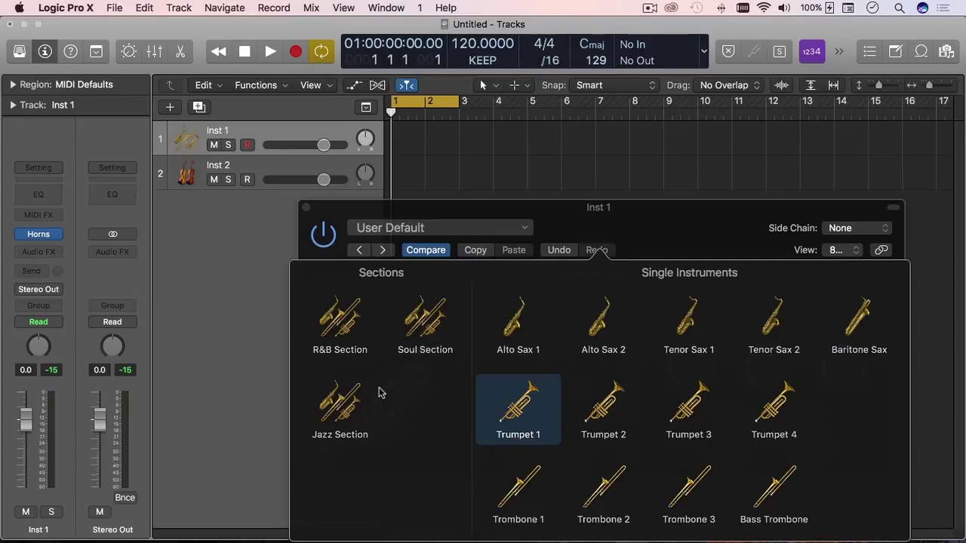
Load the R&B Section ensemble, inspect its knobs, then reopen the instrument chooser.
click(344, 325)
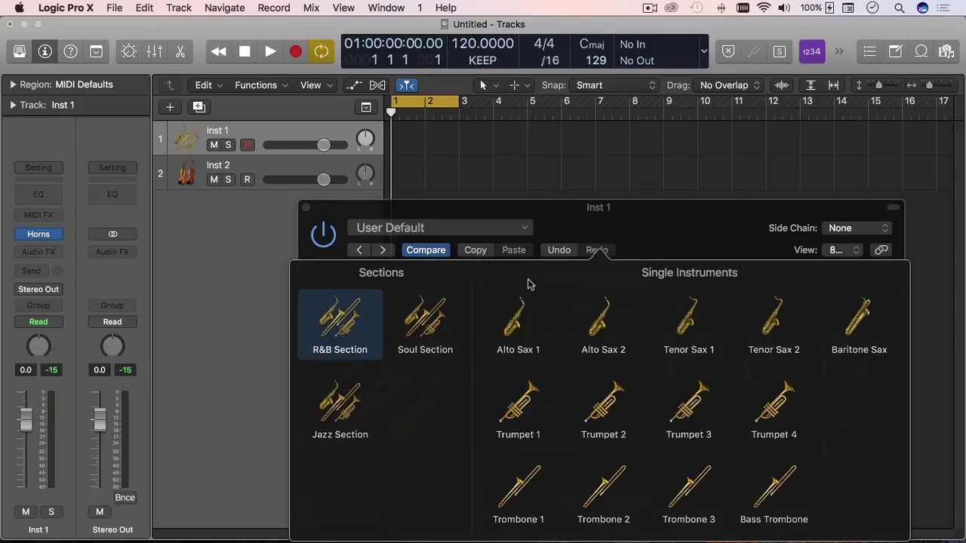
click(652, 230)
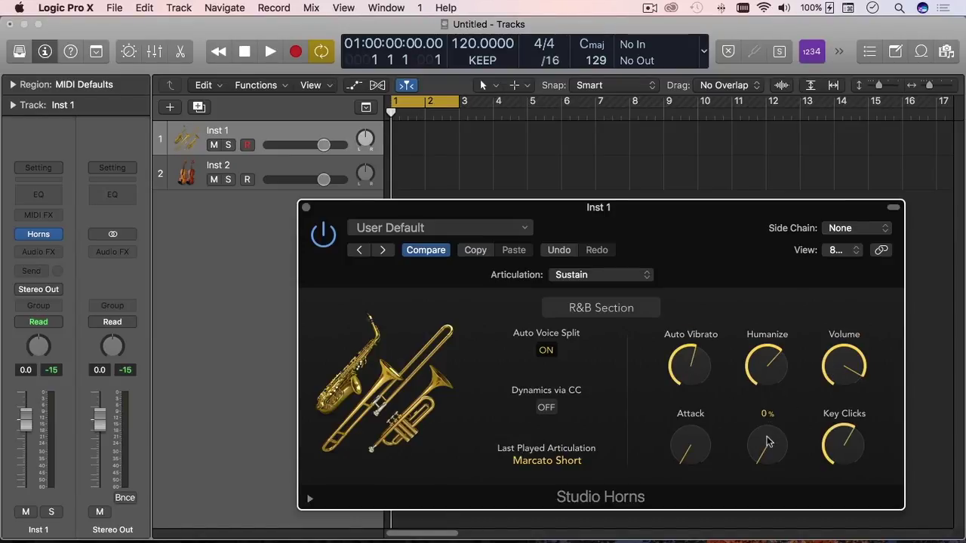
mouse_move(855, 374)
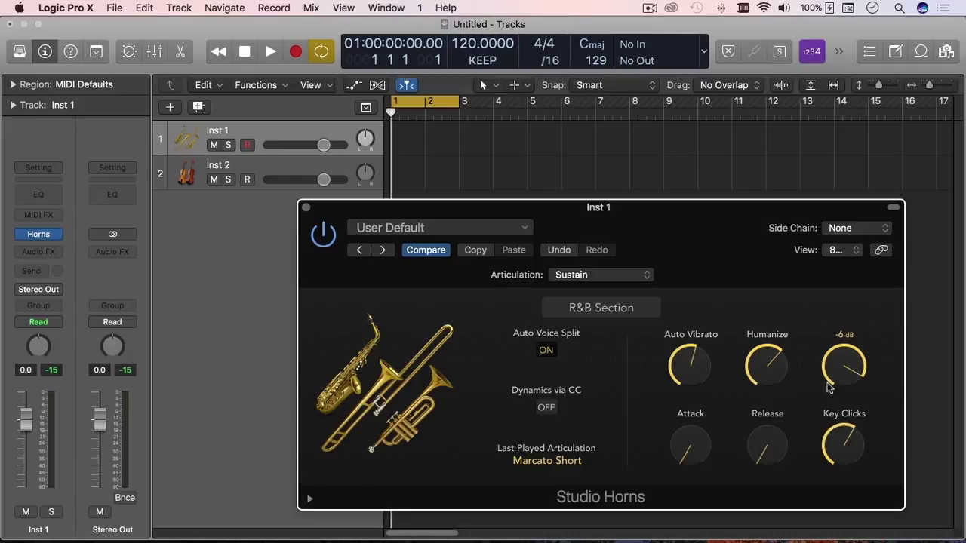
mouse_move(766, 442)
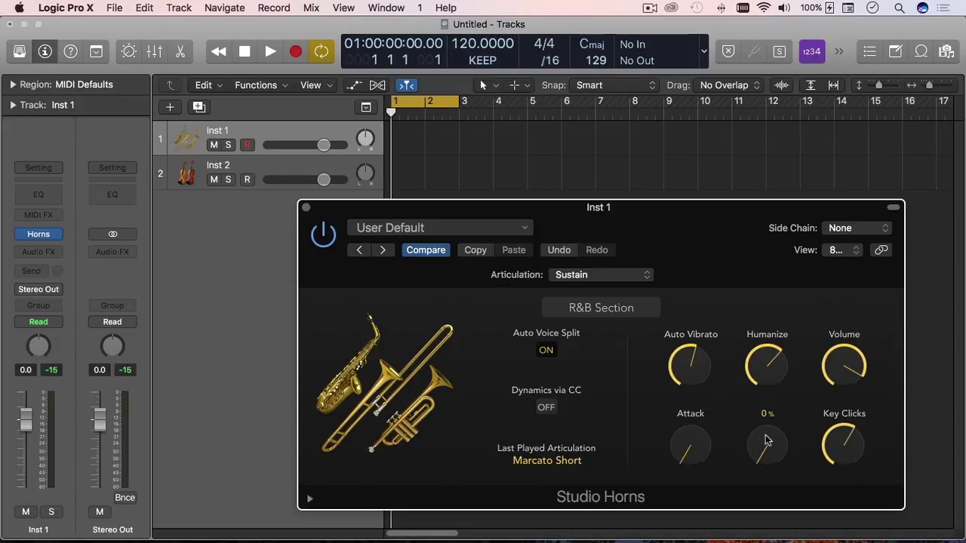
mouse_move(697, 363)
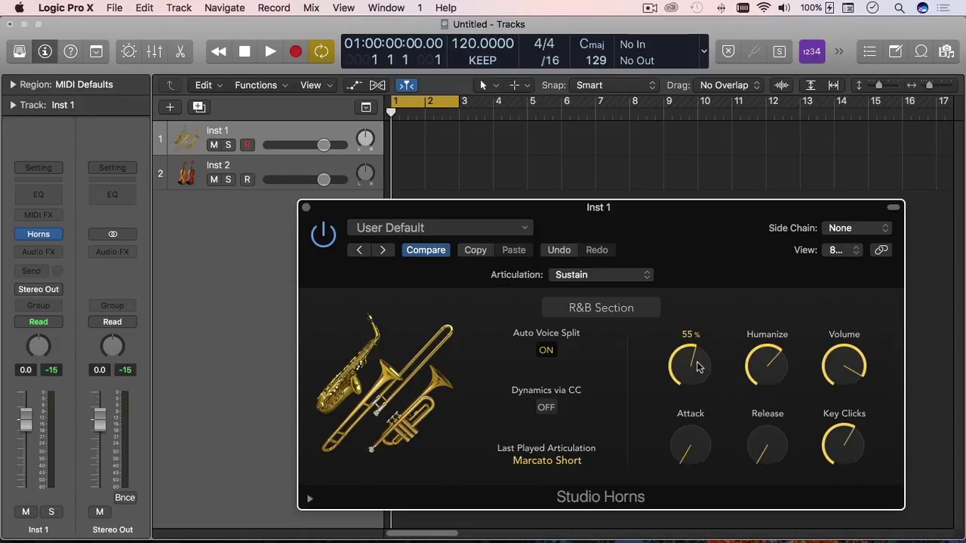
mouse_move(783, 374)
click(596, 309)
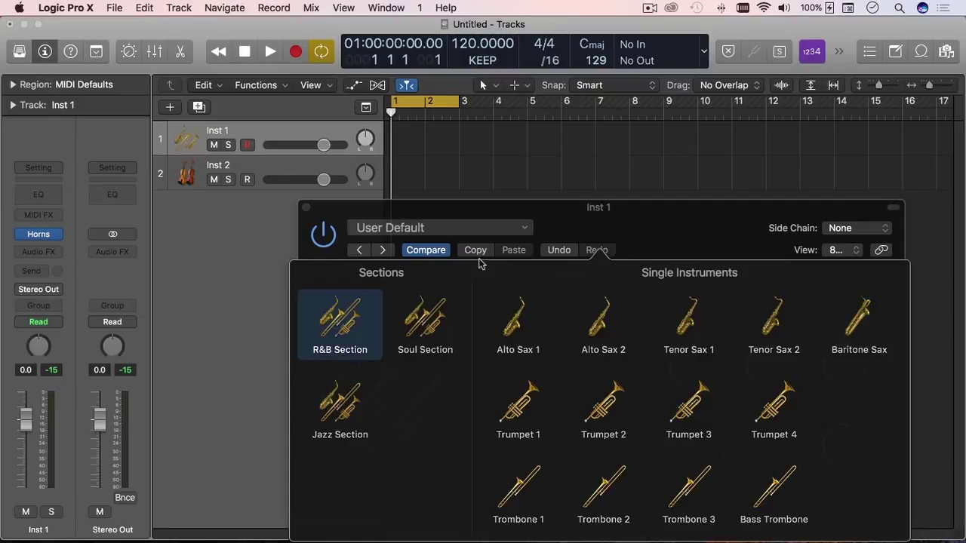
click(636, 244)
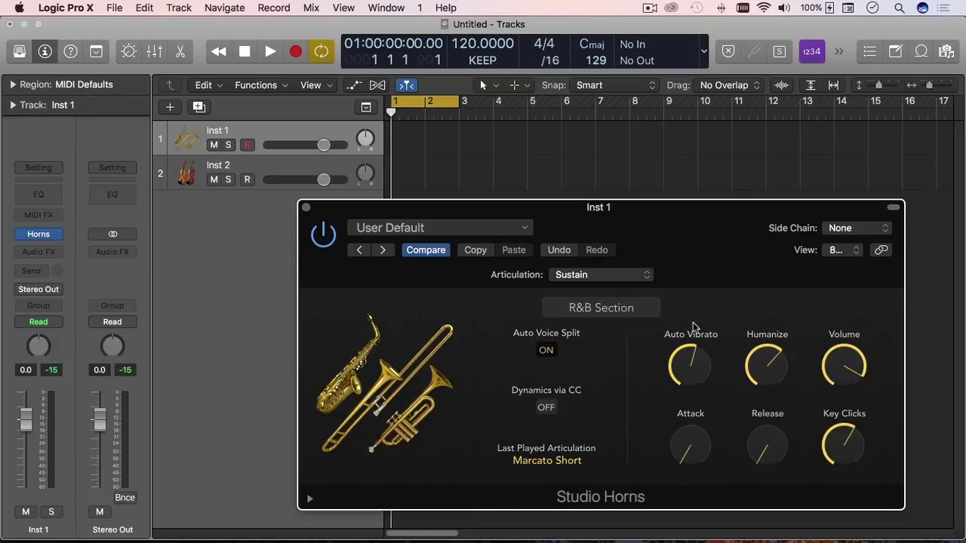
mouse_move(691, 334)
click(619, 311)
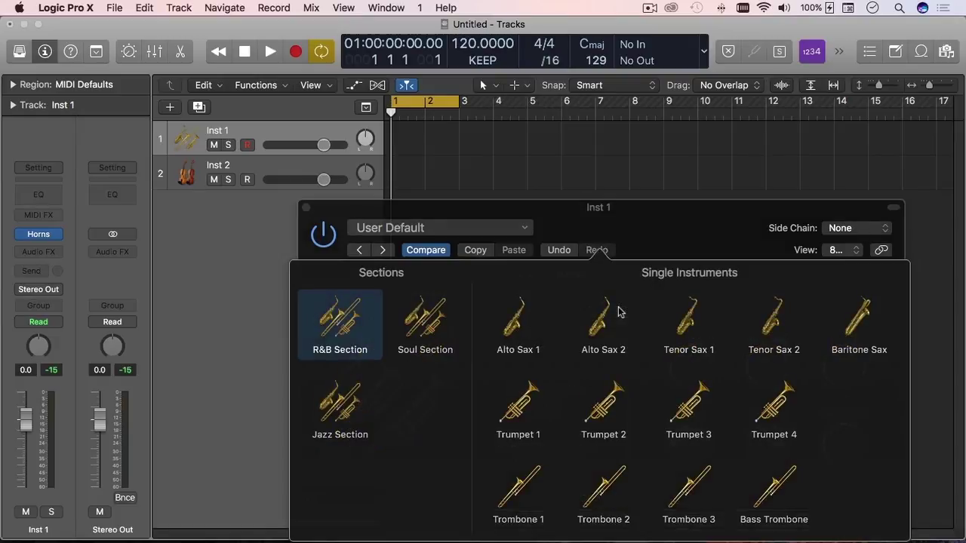
Switch Studio Horns back to Trumpet 1 and keep its Sustain articulation.
click(522, 408)
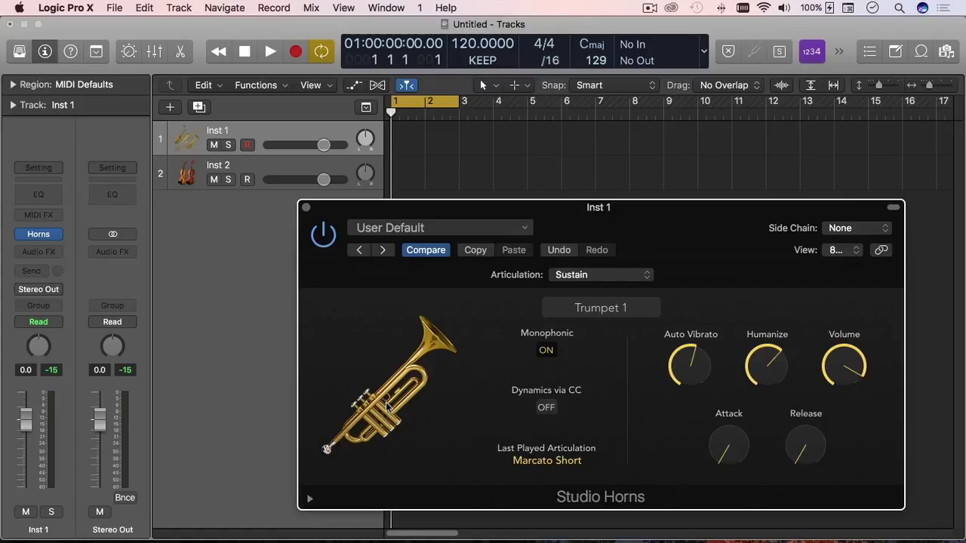
click(633, 310)
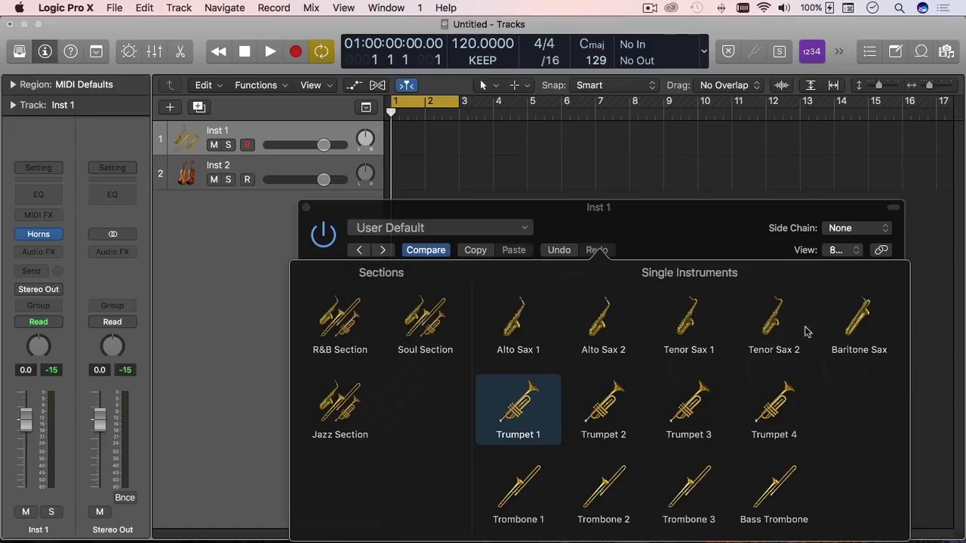
click(657, 243)
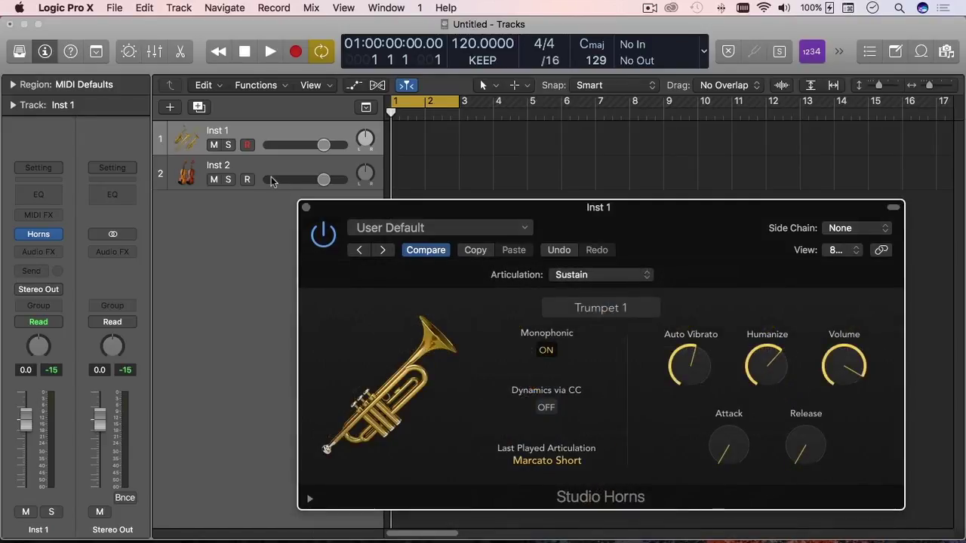
click(596, 276)
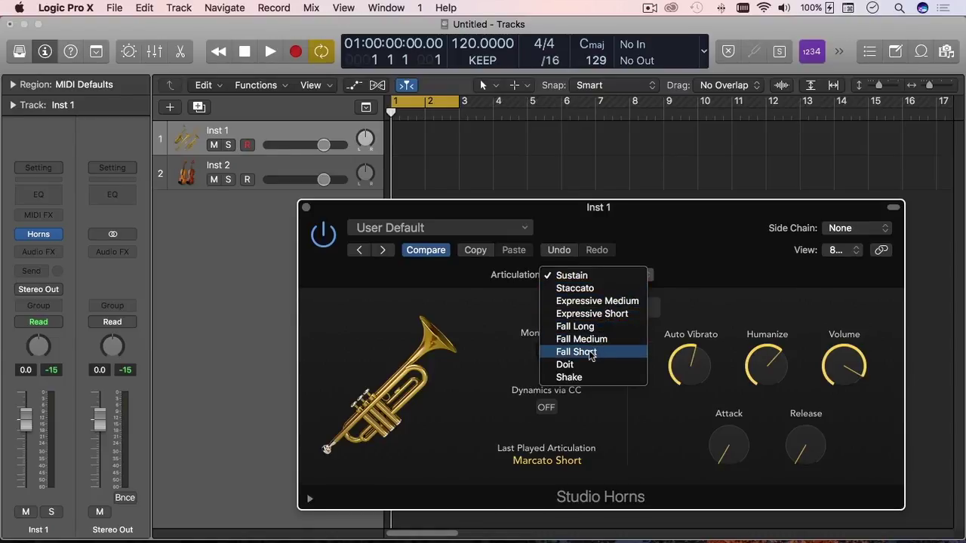
click(740, 284)
click(628, 318)
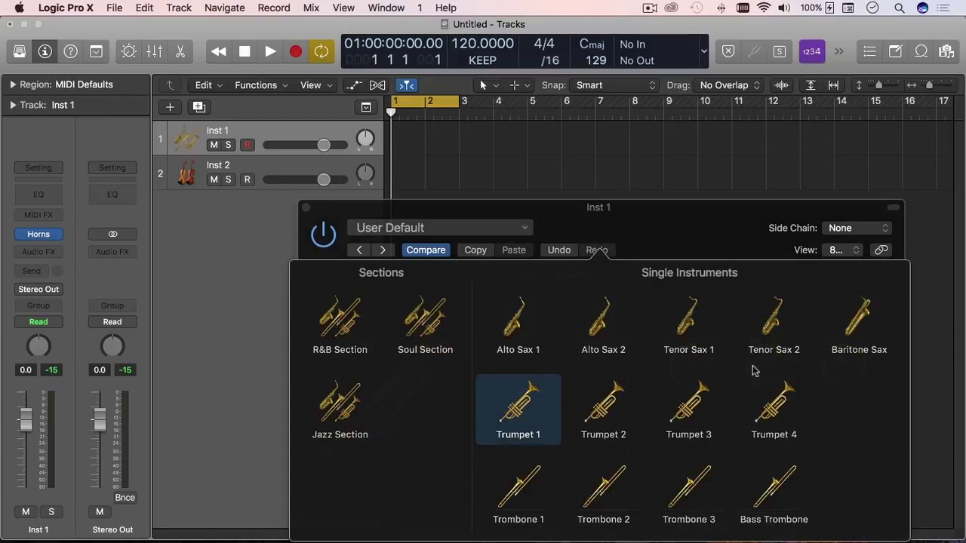
click(713, 225)
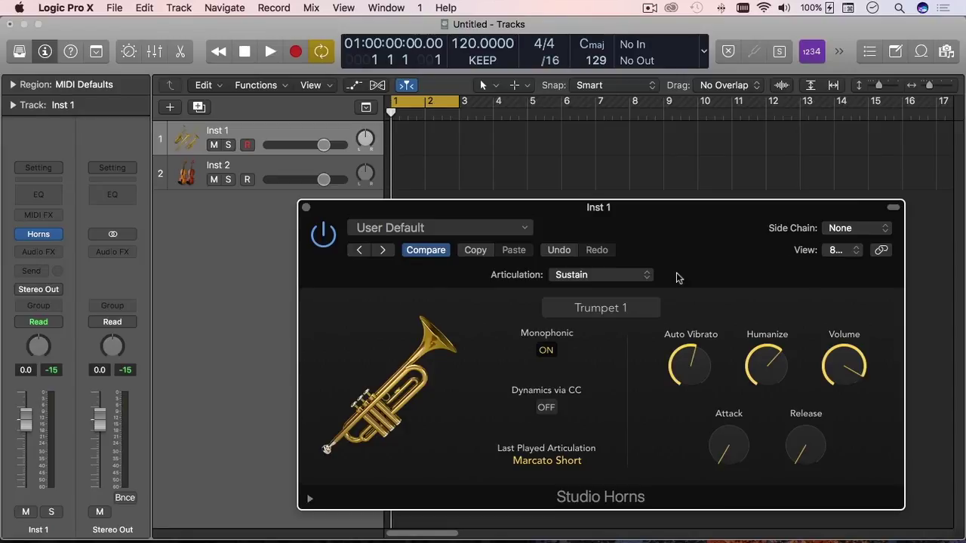
Check the trumpet articulation list and leave Trumpet 1 on Sustain.
click(627, 274)
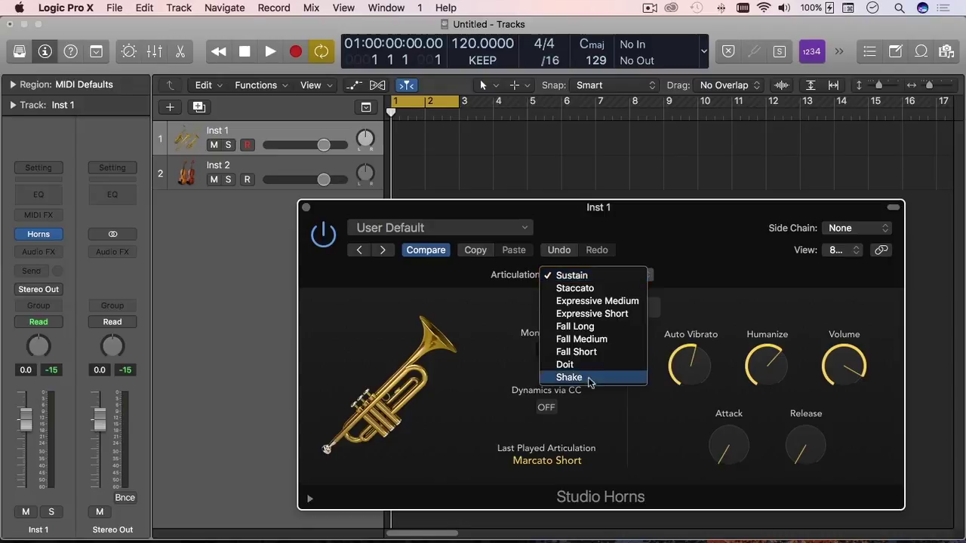
click(713, 289)
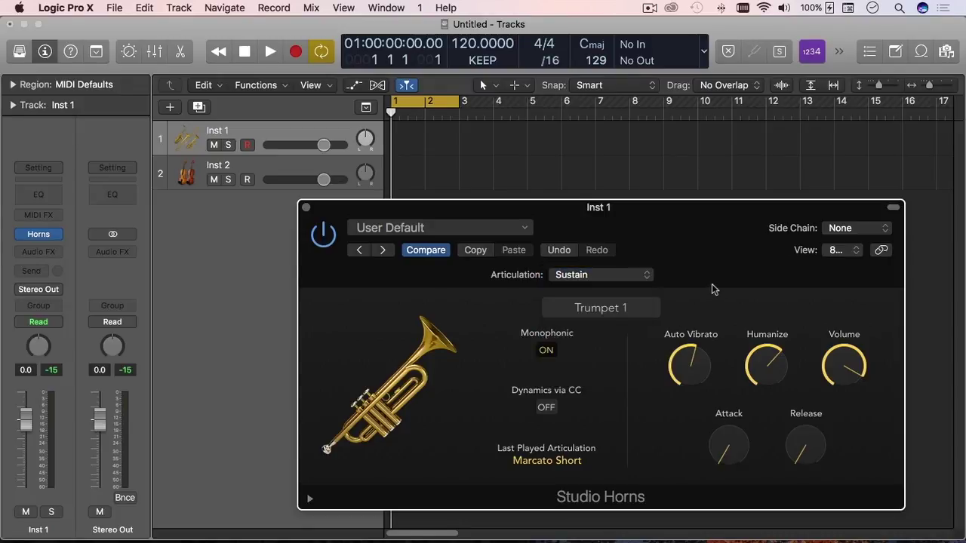
Turn Dynamics via CC on for Trumpet 1, briefly showing and hiding the extended controller settings.
click(548, 408)
drag(644, 209, 669, 65)
click(334, 356)
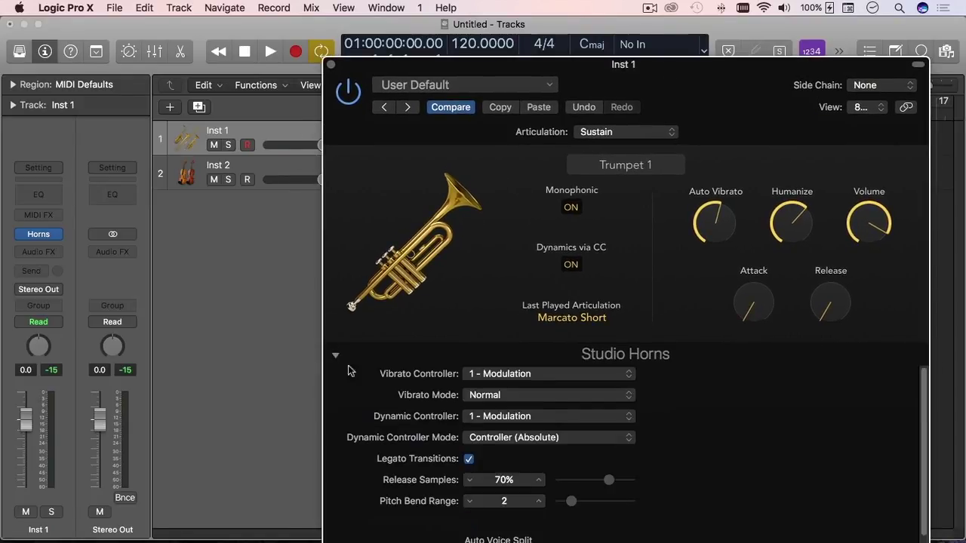
drag(629, 68, 626, 28)
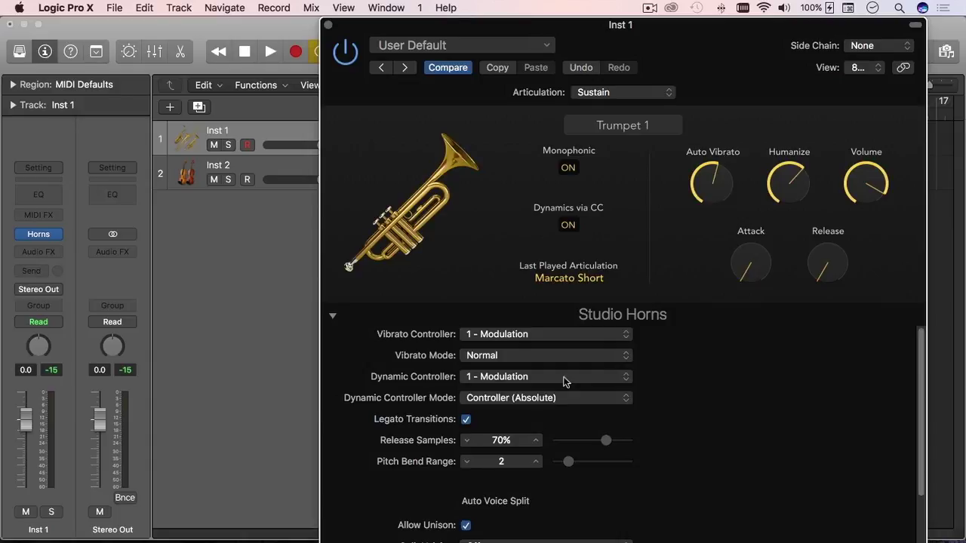
click(332, 315)
drag(631, 29, 612, 214)
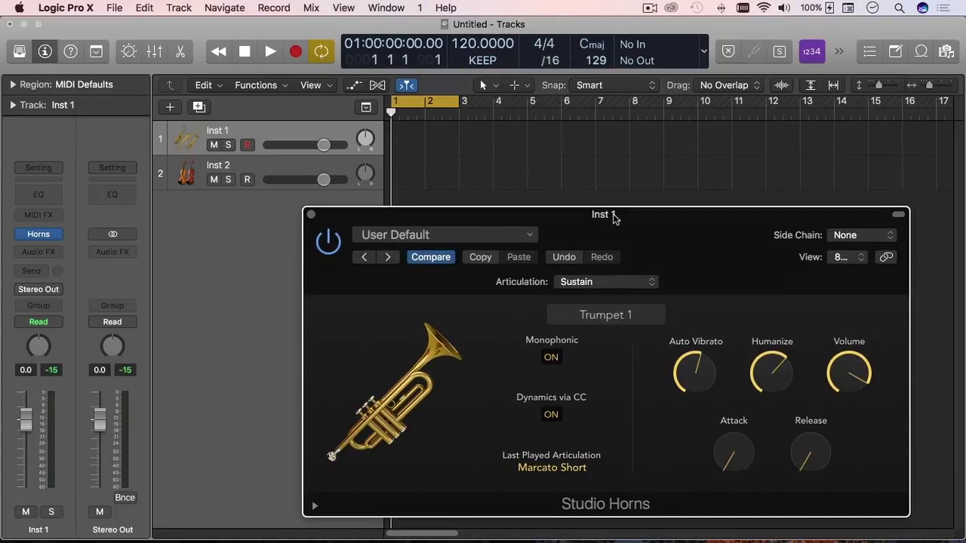
mouse_move(668, 370)
Turn Dynamics via CC off and audition the Staccato, Marcato Short and Passionate trumpet articulations.
drag(678, 219, 704, 153)
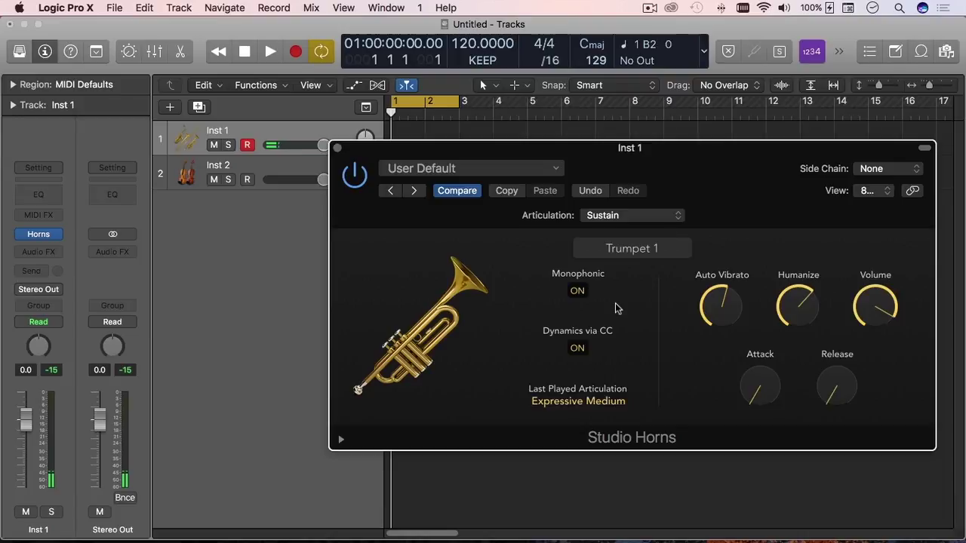
click(579, 348)
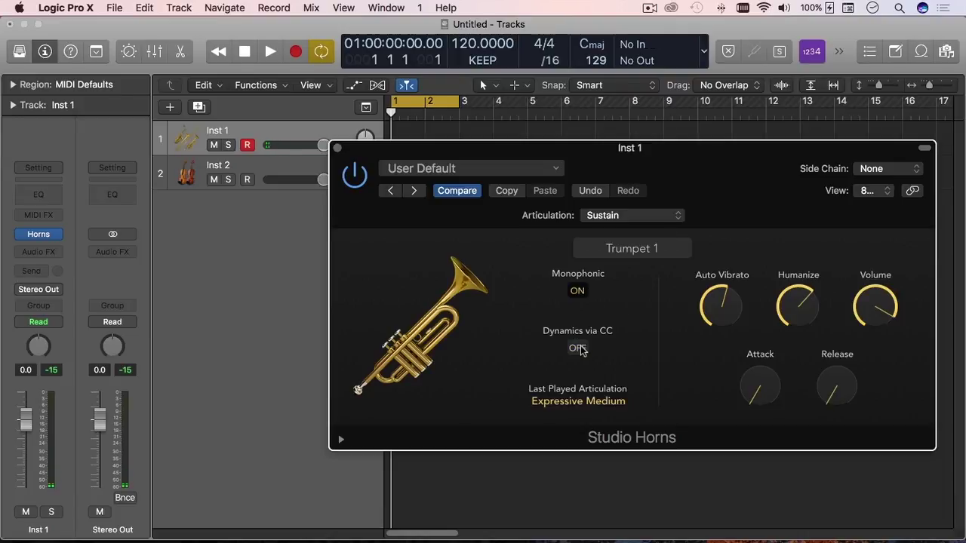
click(666, 216)
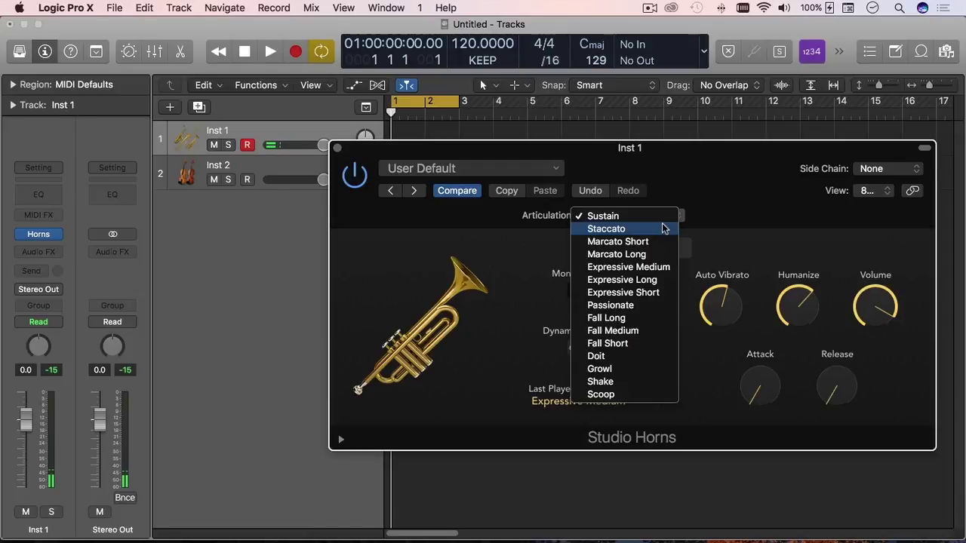
click(664, 228)
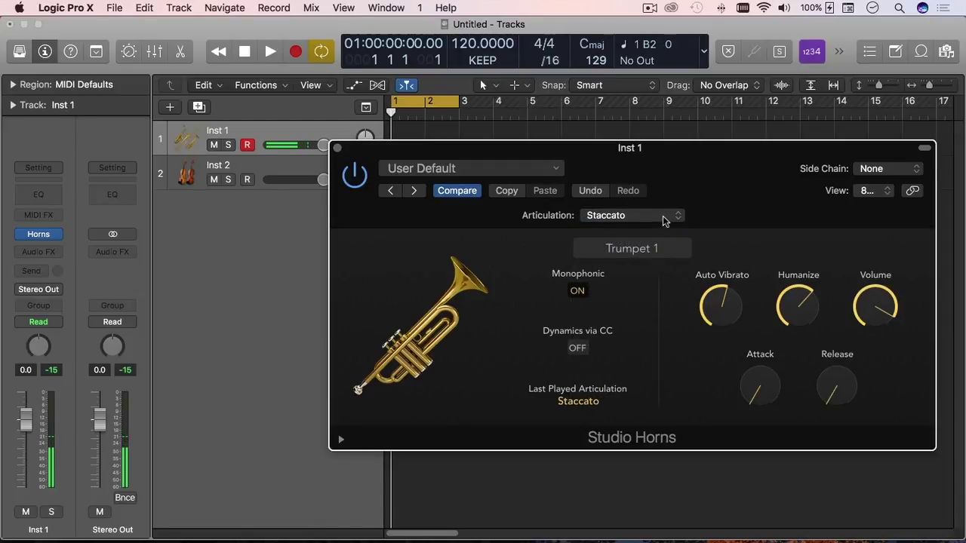
click(662, 219)
click(657, 226)
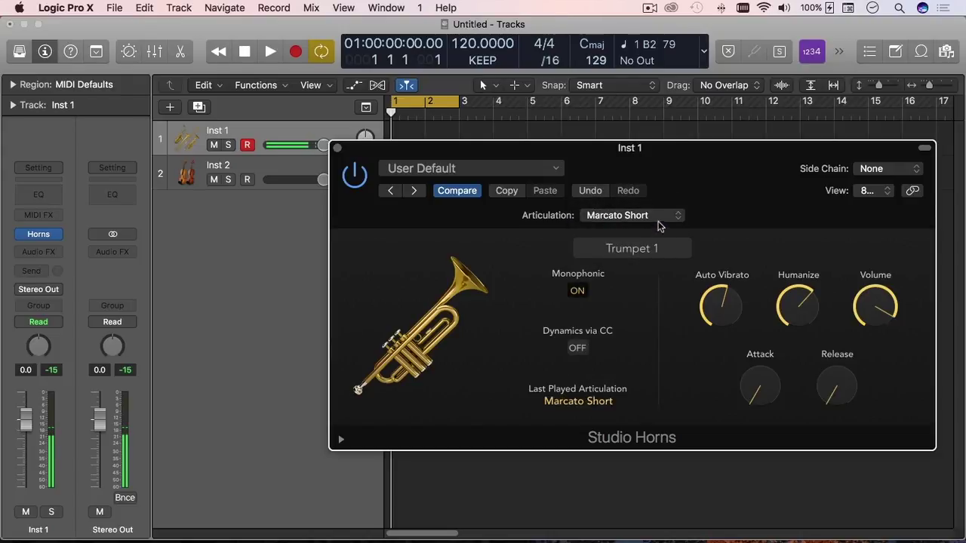
click(658, 221)
click(653, 281)
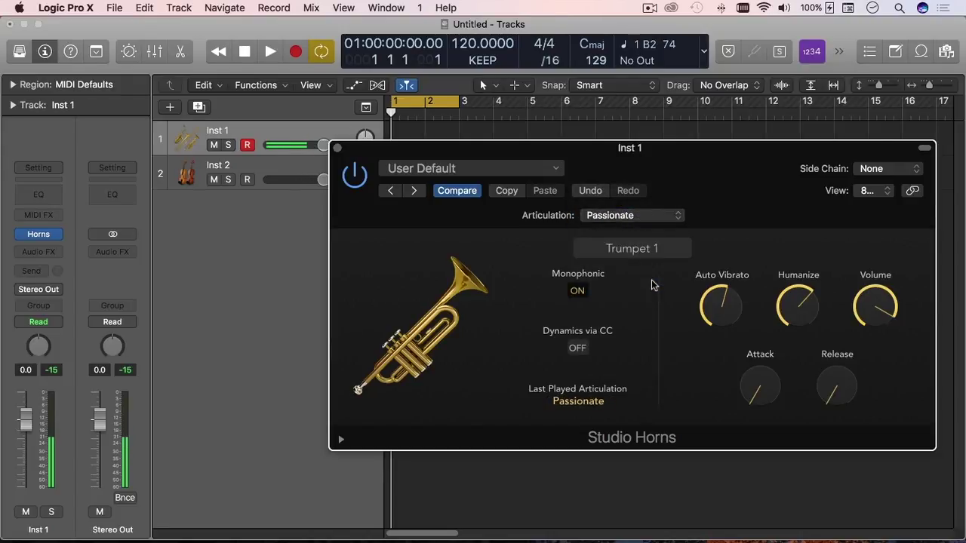
Audition Growl, Shake and Scoop, leaving Scoop set, and close the Inst 1 horns window.
click(662, 219)
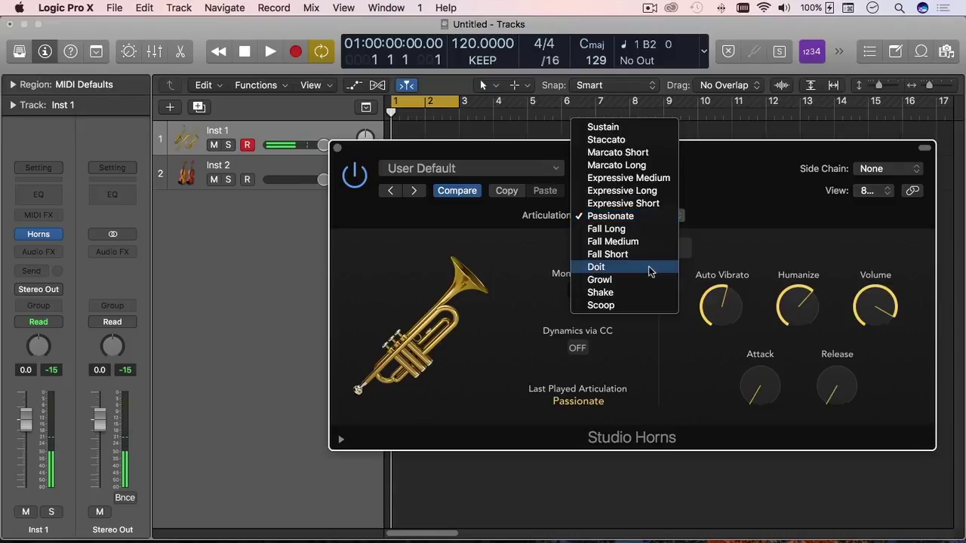
click(644, 279)
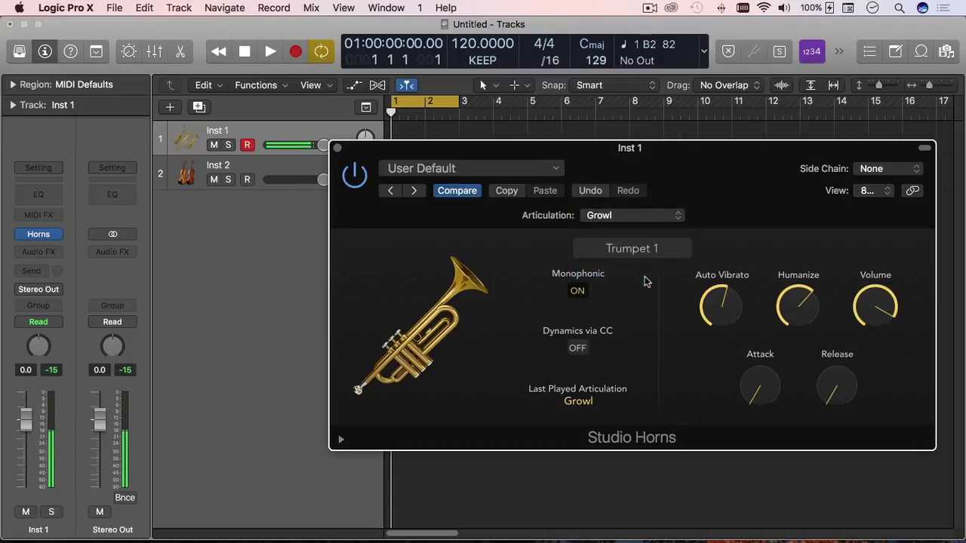
click(659, 220)
click(654, 233)
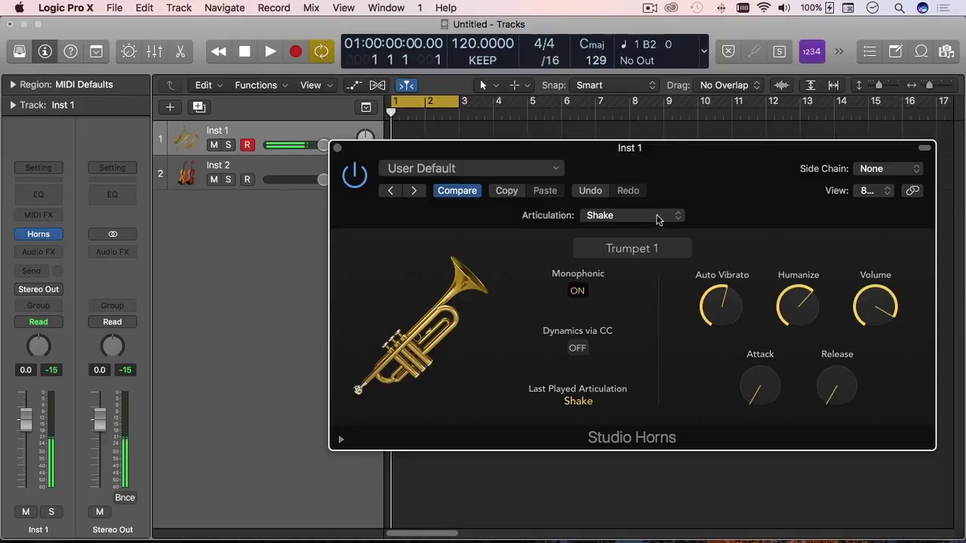
click(659, 217)
click(647, 230)
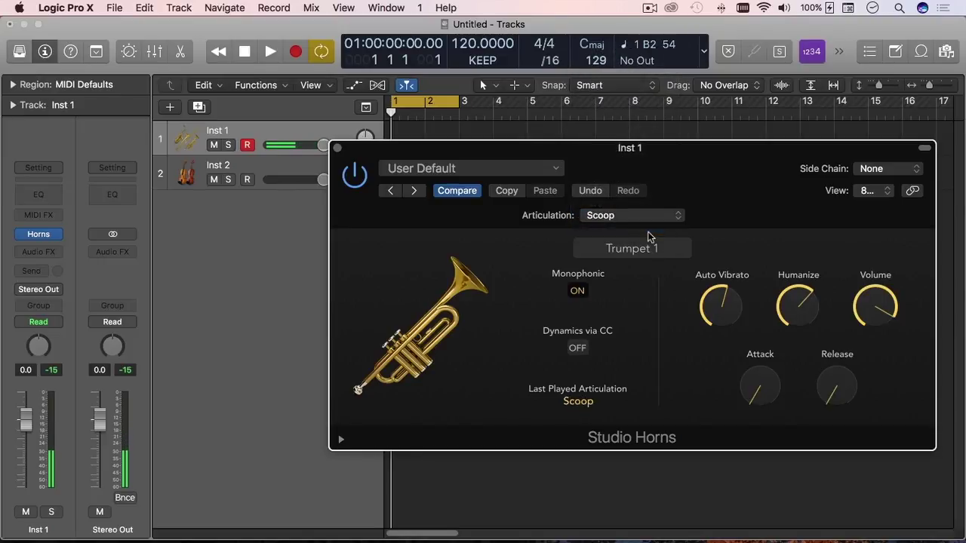
click(339, 149)
Reopen Inst 2's Studio Strings window, move it right, and look through the cello articulations.
click(292, 161)
click(44, 233)
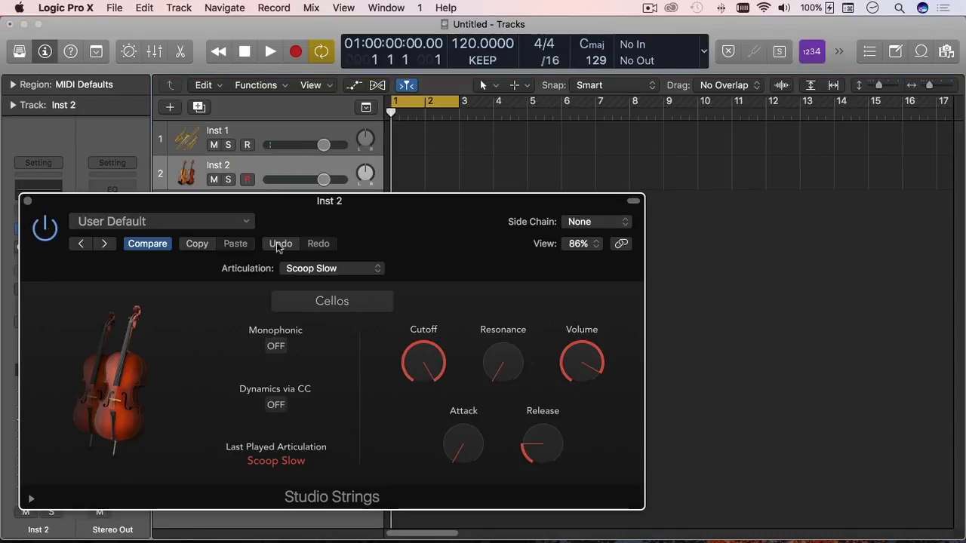
drag(433, 202, 693, 190)
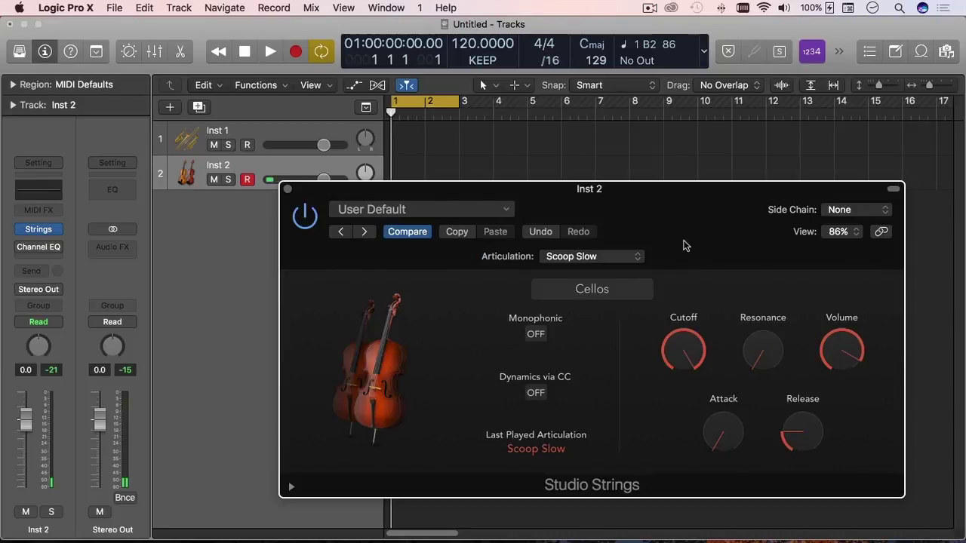
click(621, 258)
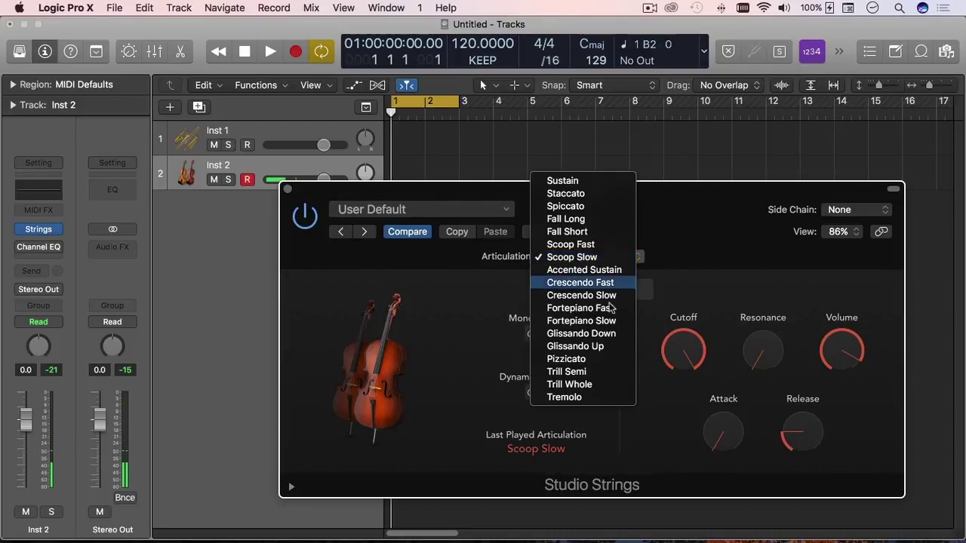
key(Escape)
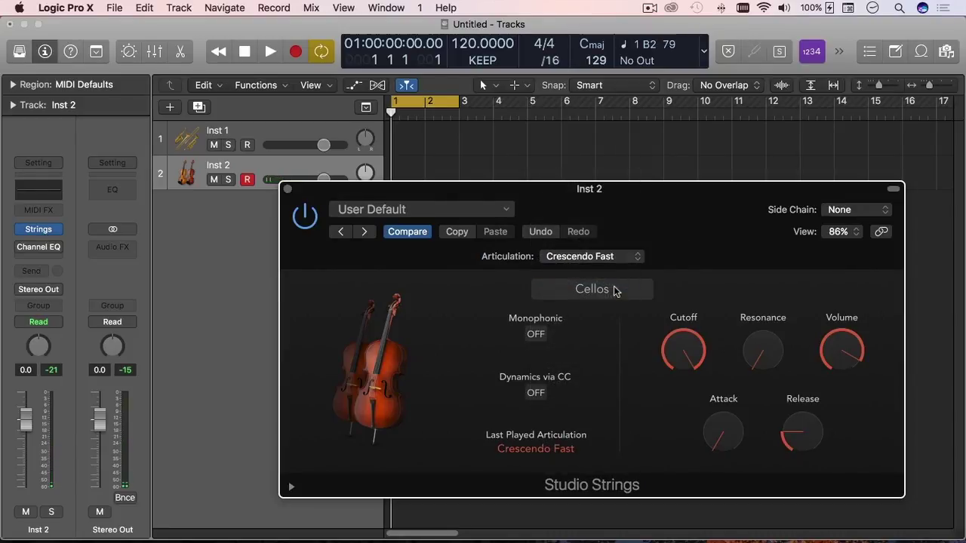
Try Crescendo Slow and Trill Whole on the cellos, settling on Glissando Up.
click(614, 256)
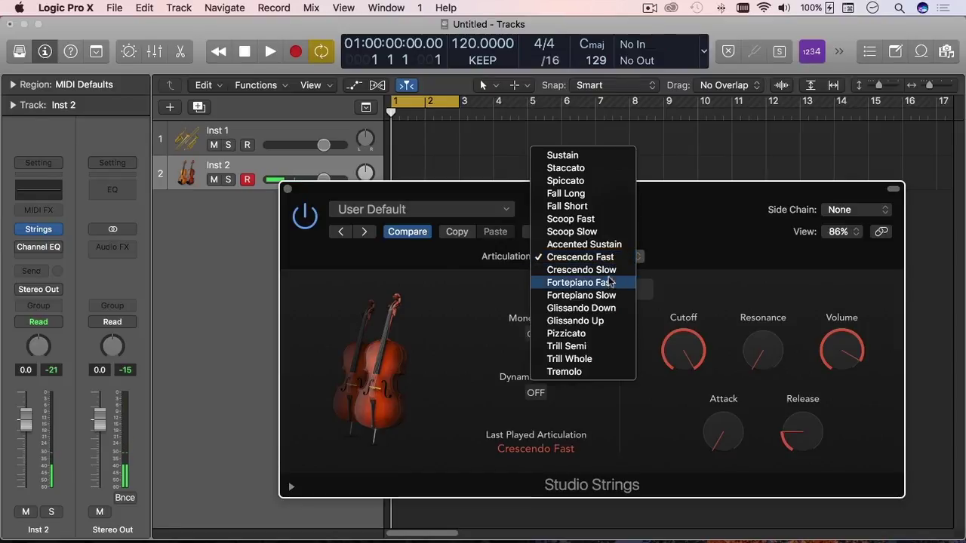
click(608, 270)
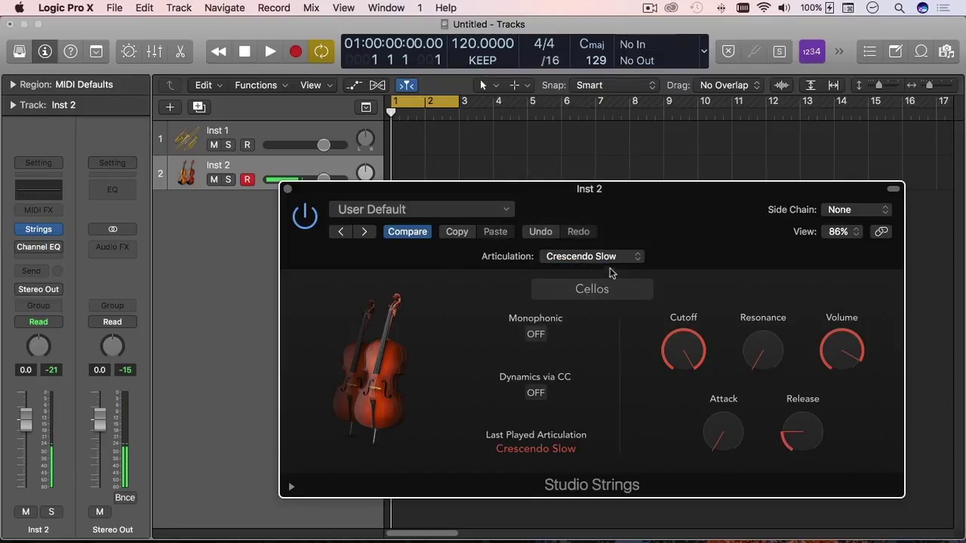
click(610, 258)
click(586, 347)
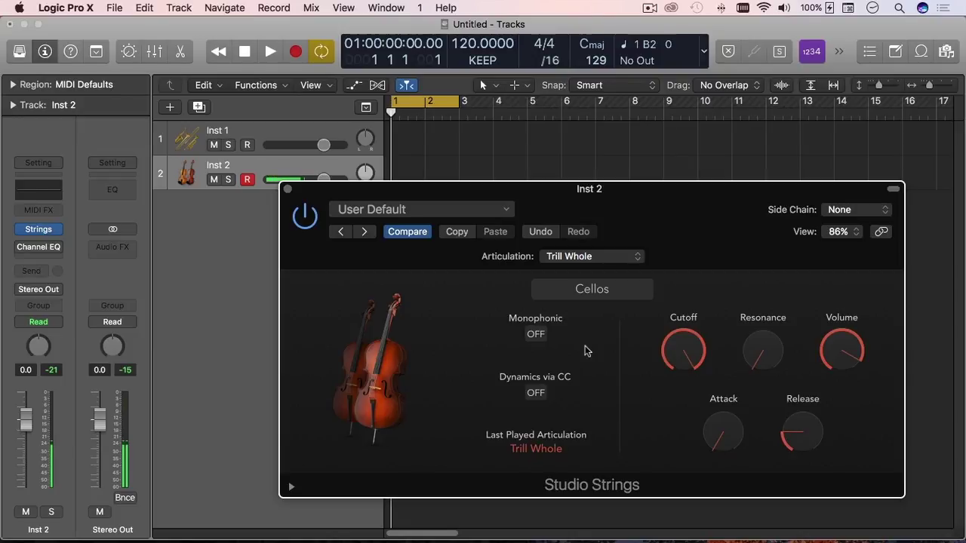
click(601, 259)
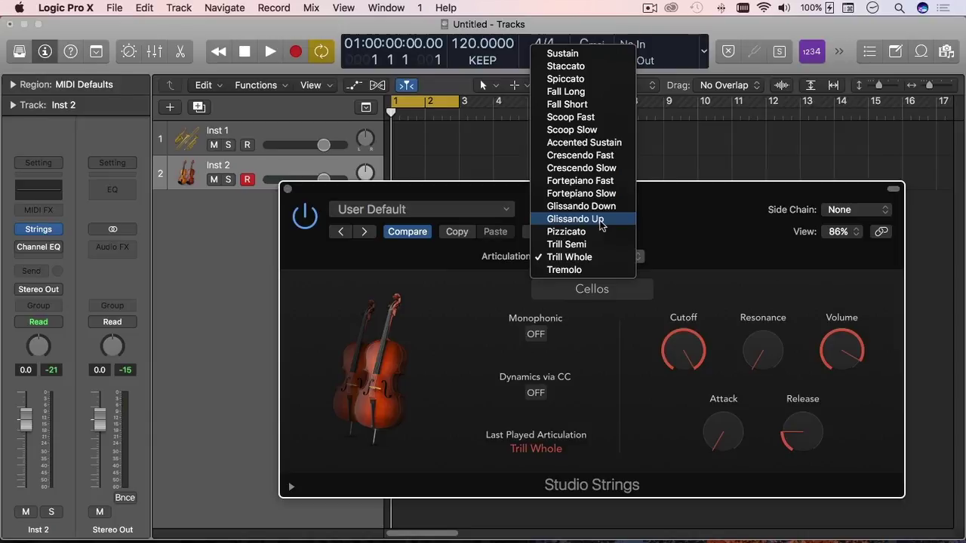
click(601, 221)
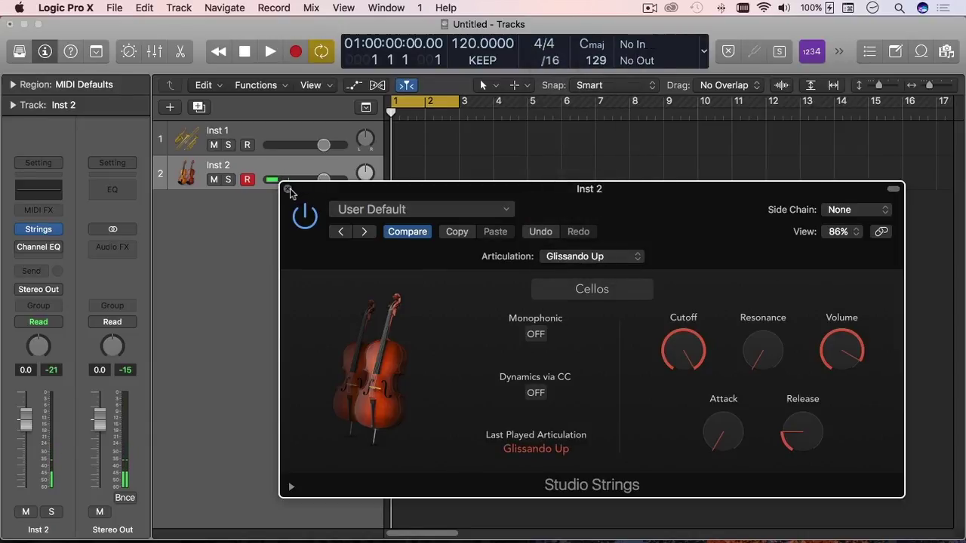
mouse_move(671, 341)
Close the Studio Strings window, leaving the cellos on Glissando Up.
click(287, 188)
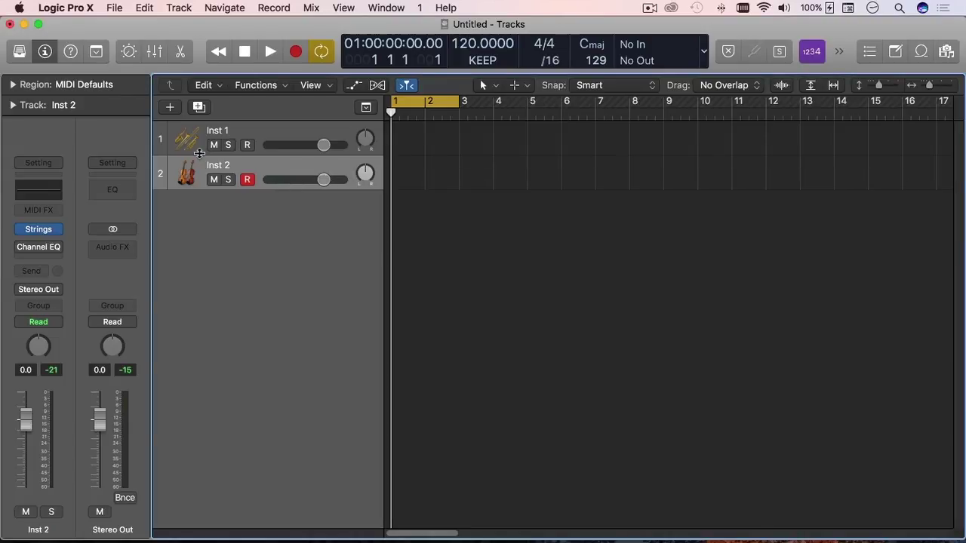
Expand the Track inspector for Inst 1 and show its Articulation Set choices, currently None.
click(12, 107)
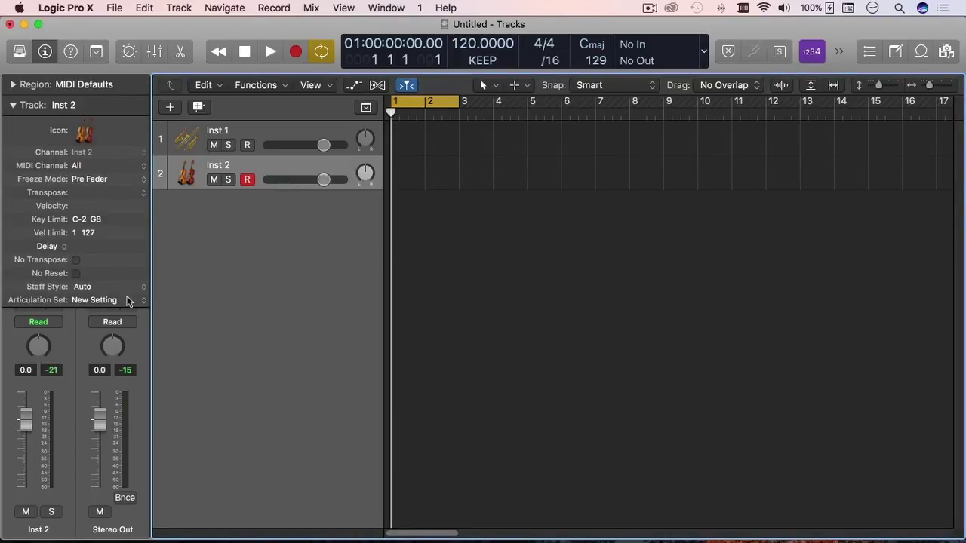
click(285, 133)
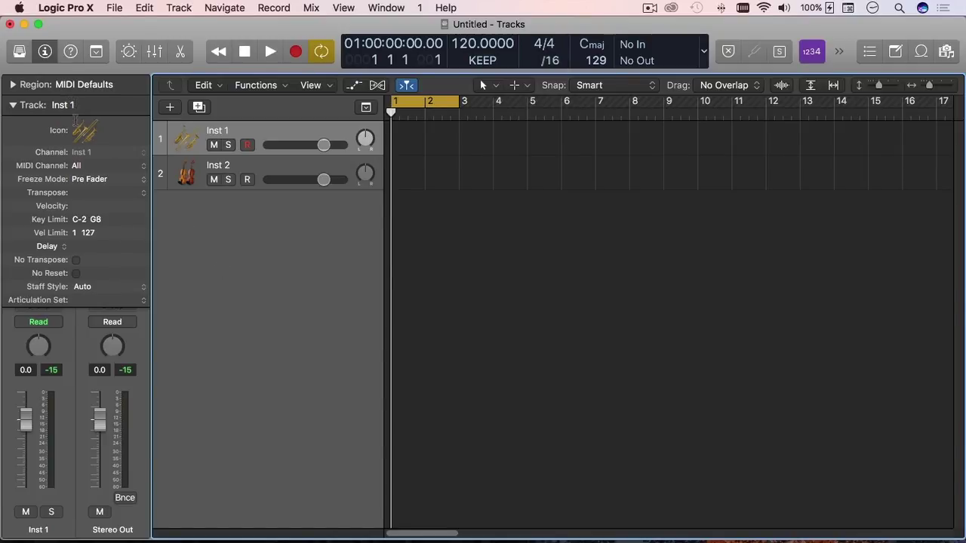
click(116, 299)
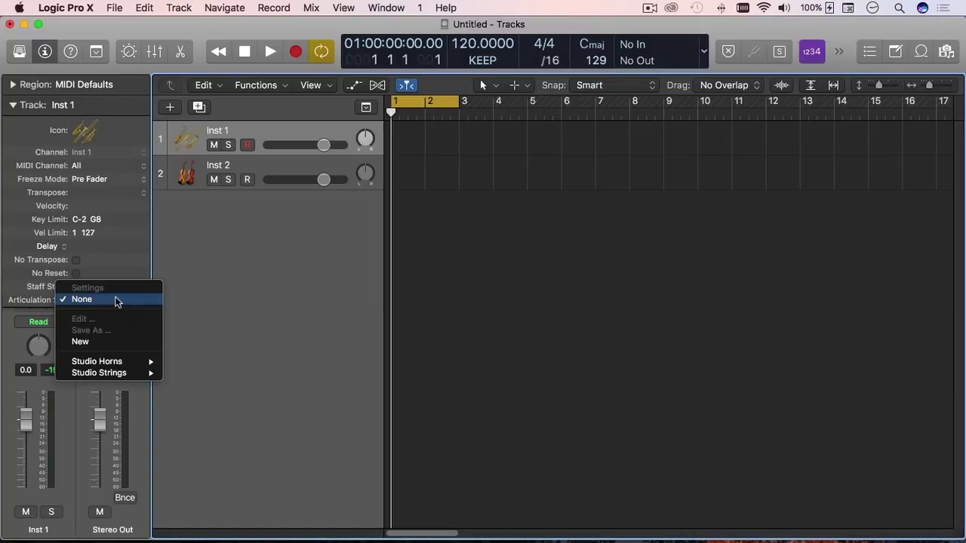
Create a new articulation set for Inst 1 and add one switch of type Note On.
click(117, 341)
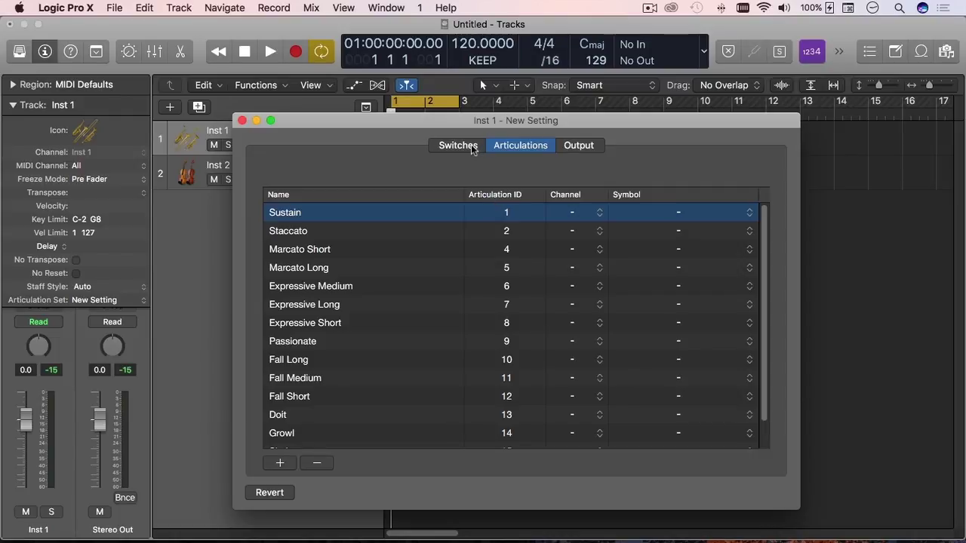
click(473, 147)
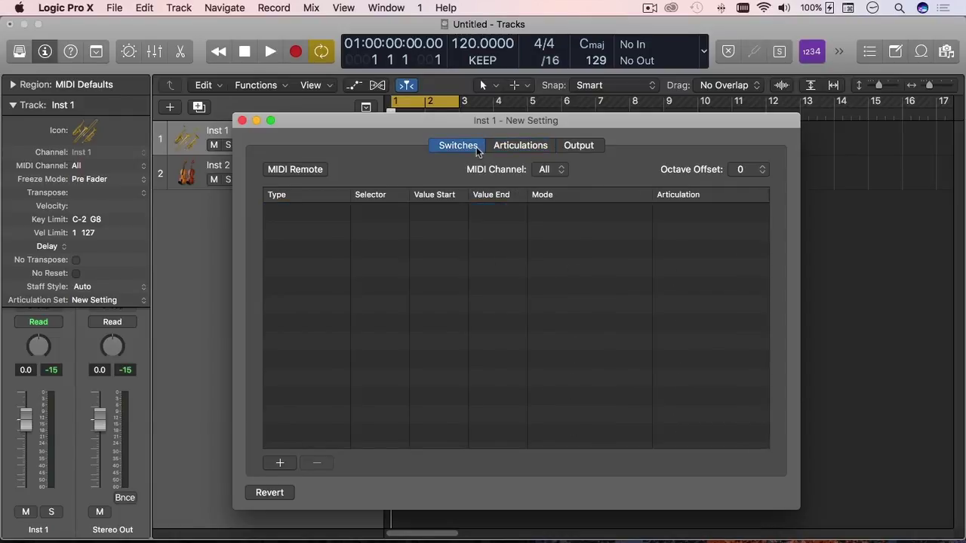
click(280, 463)
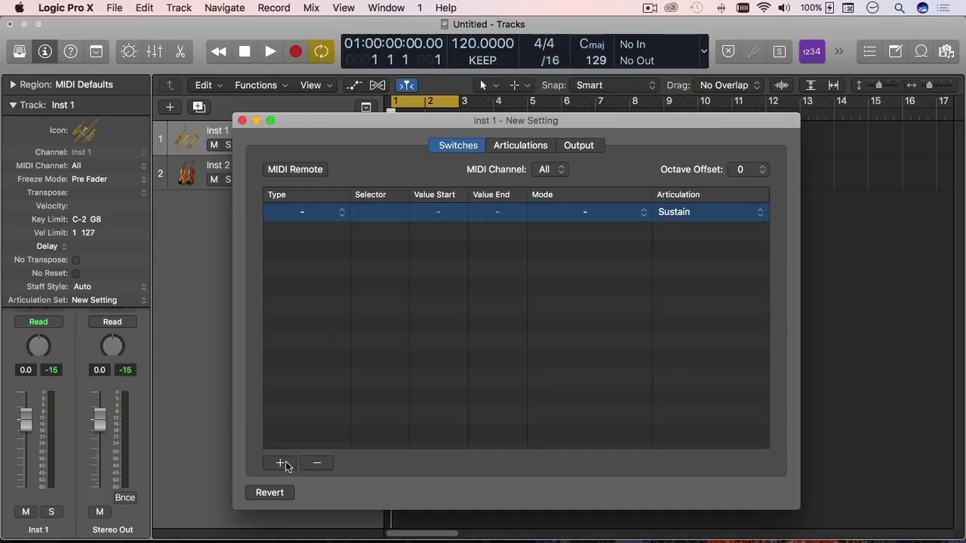
click(341, 216)
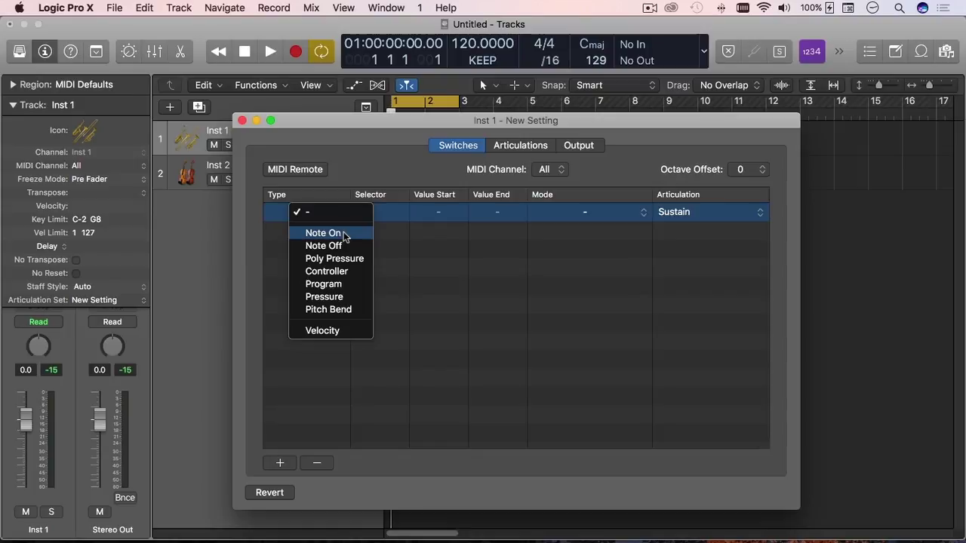
click(344, 236)
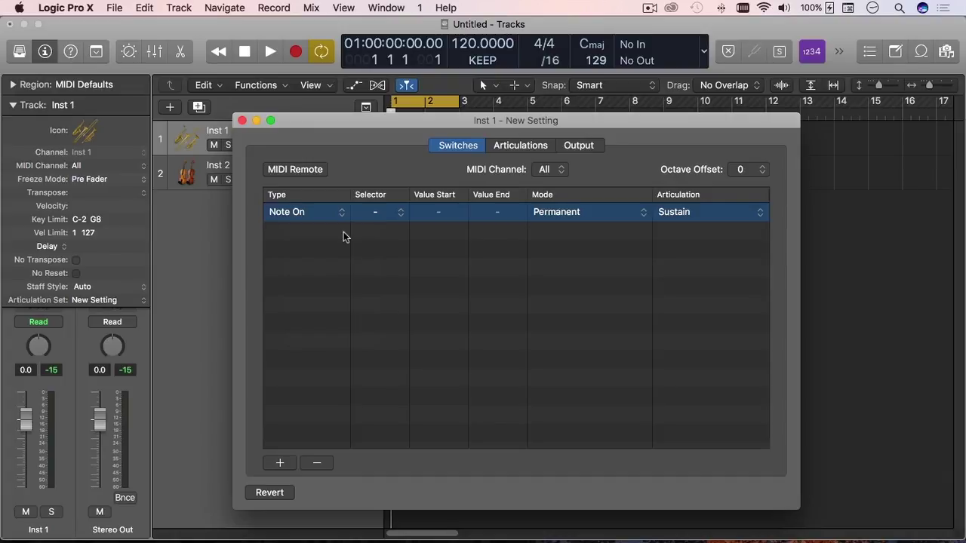
Set the switch's selector note to C-2 with start value 0, keeping Permanent mode.
click(390, 213)
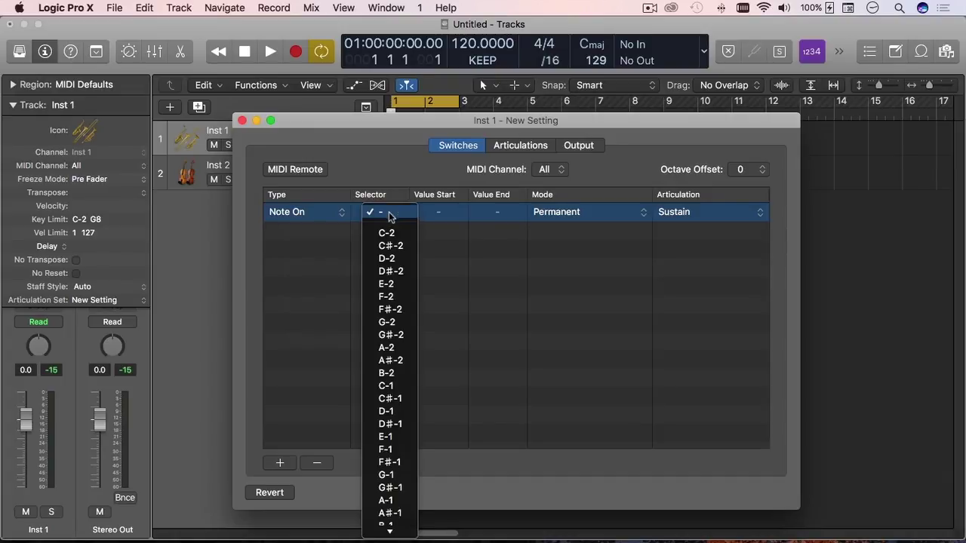
click(388, 234)
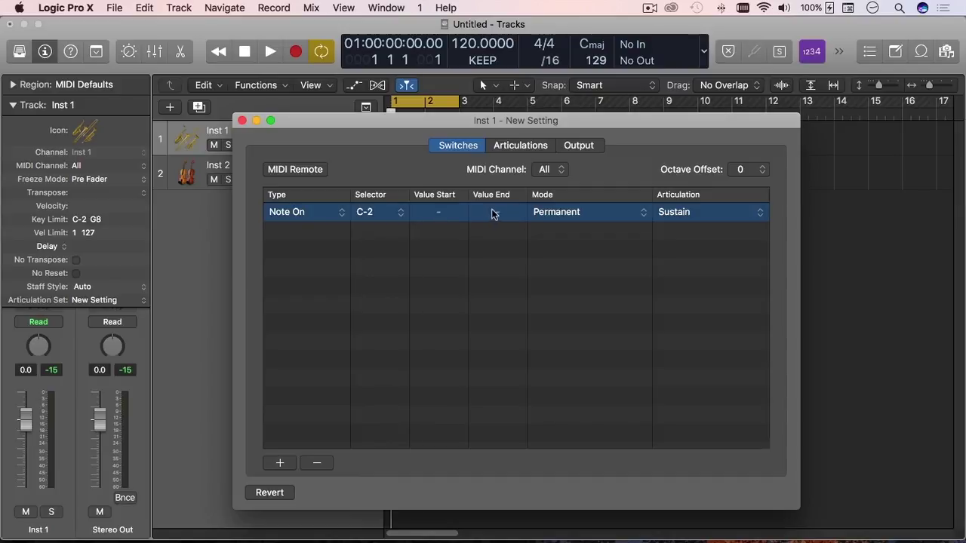
click(460, 215)
click(626, 213)
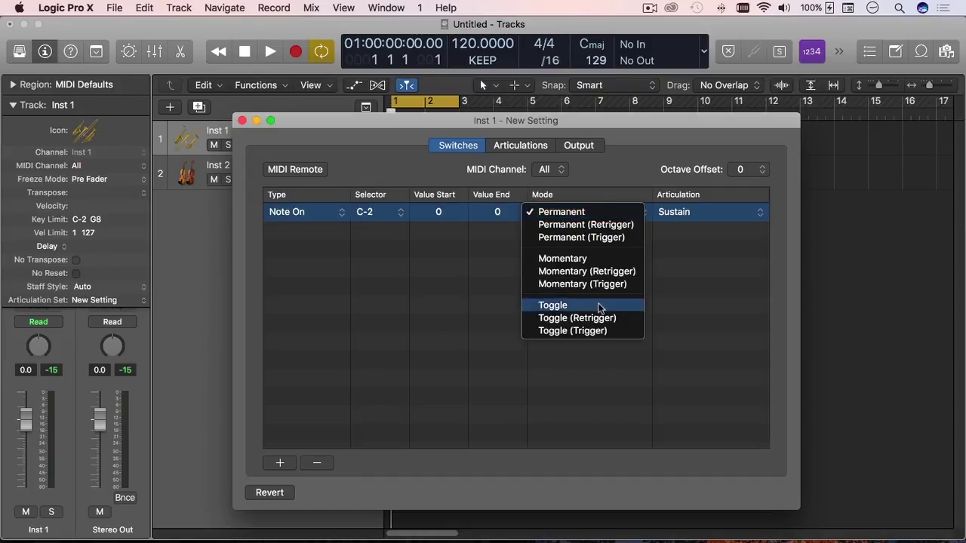
click(721, 254)
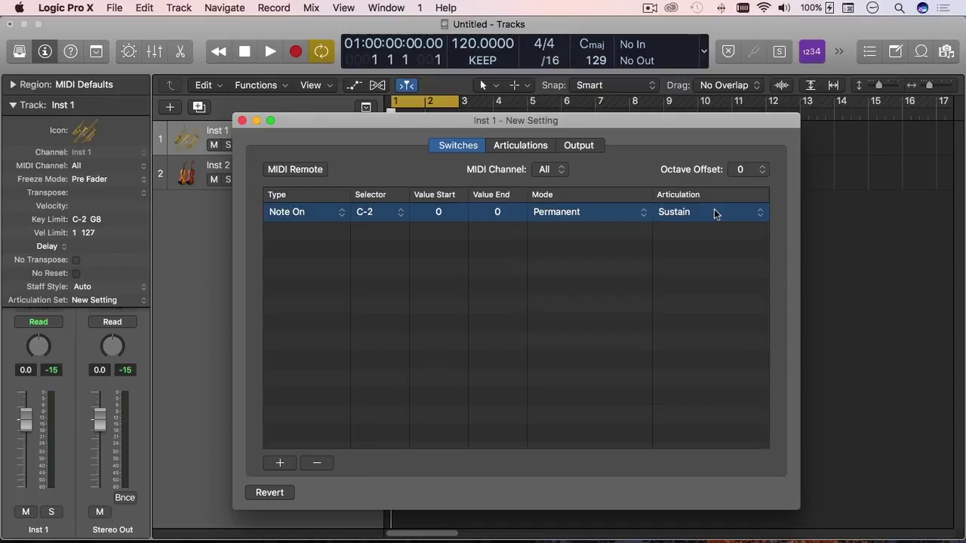
Assign the Growl articulation to the C-2 switch and close the articulation set editor.
click(715, 214)
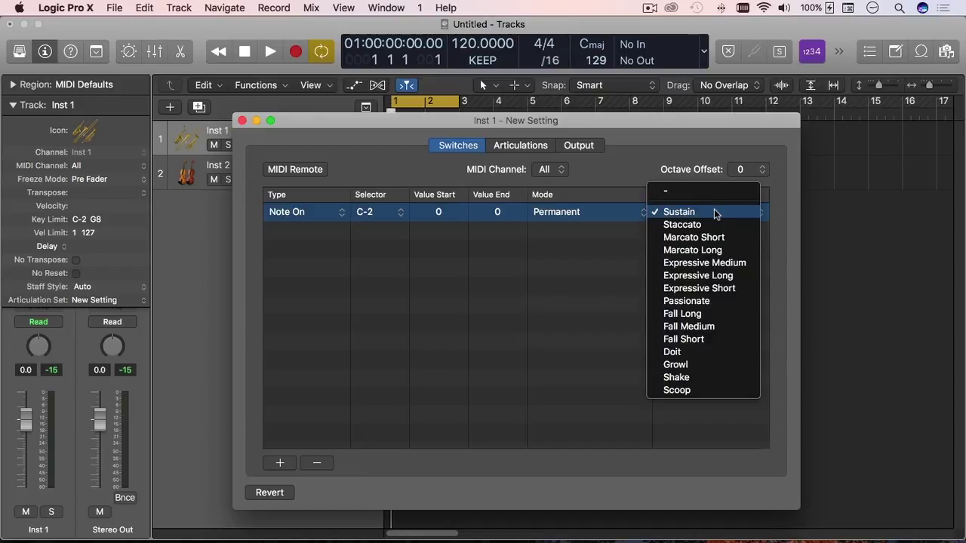
click(682, 367)
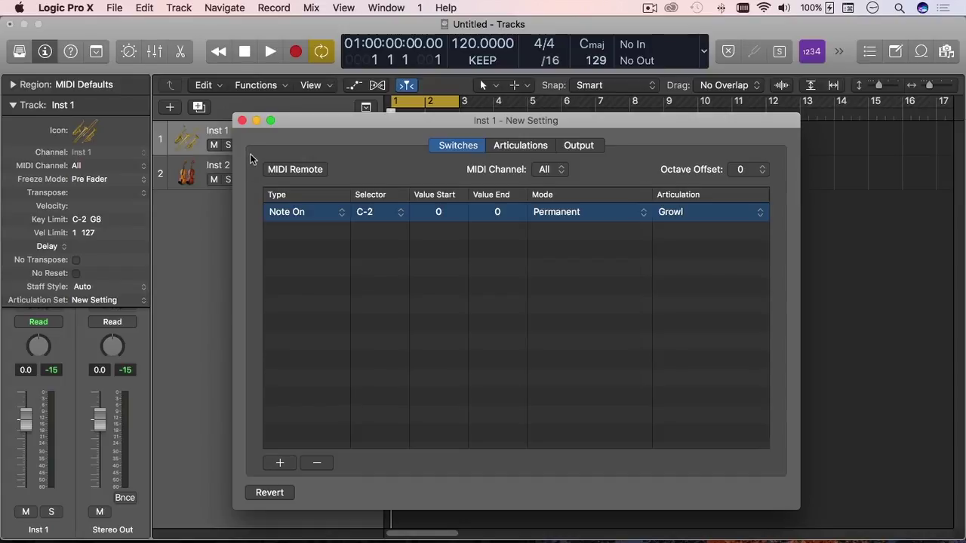
click(241, 121)
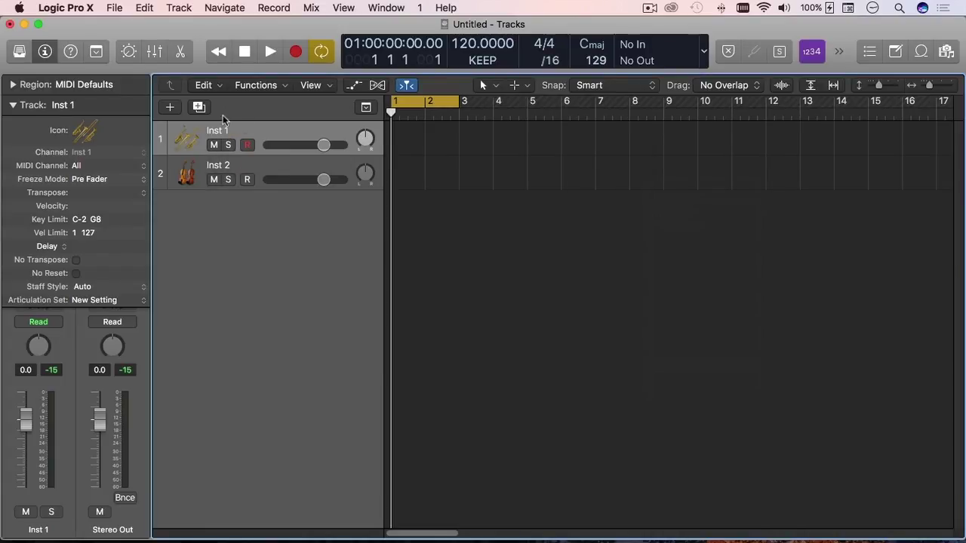
Show the Studio Horns keyswitch keyboard in Smart Controls and reopen Inst 1's articulation set editor.
click(129, 53)
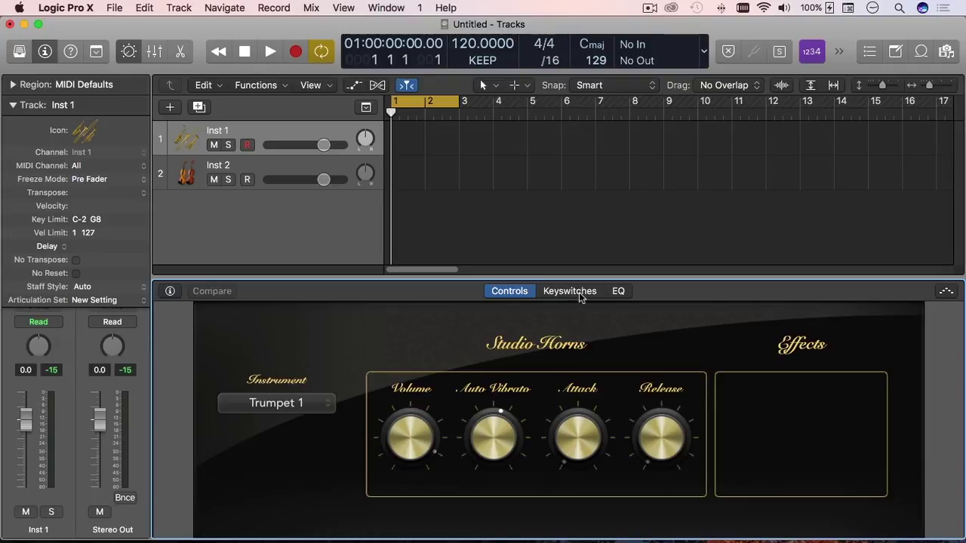
click(581, 295)
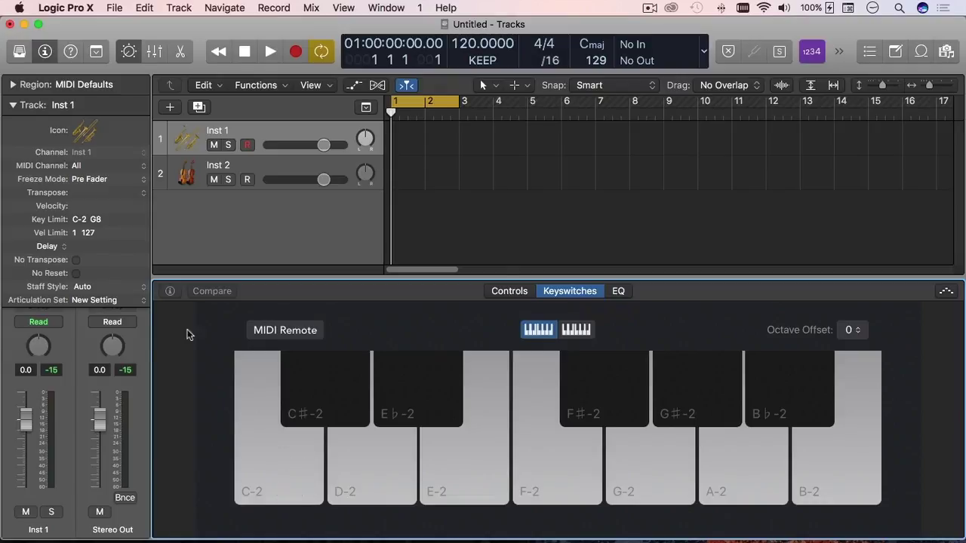
click(117, 300)
click(111, 351)
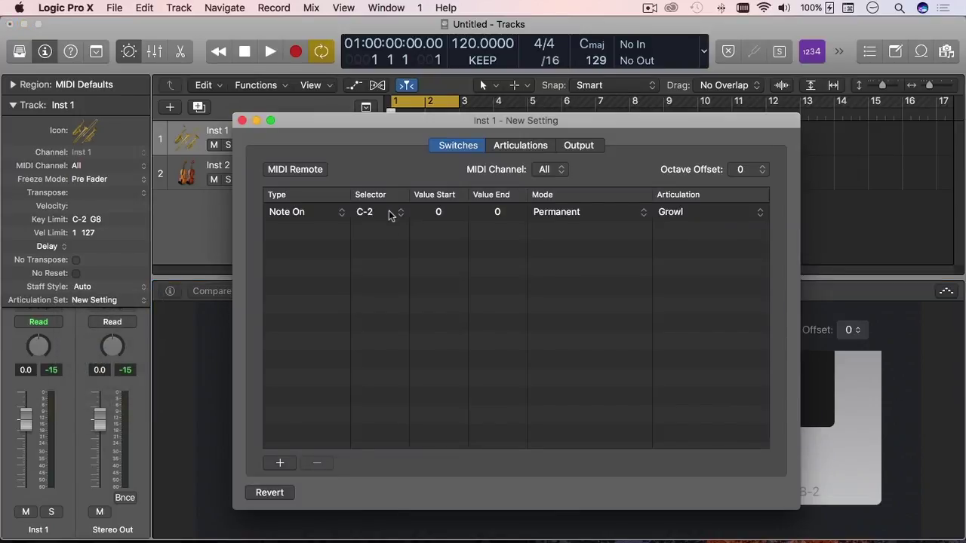
click(372, 215)
Confirm the switch is still triggered by C-2, then close the articulation set editor.
click(492, 251)
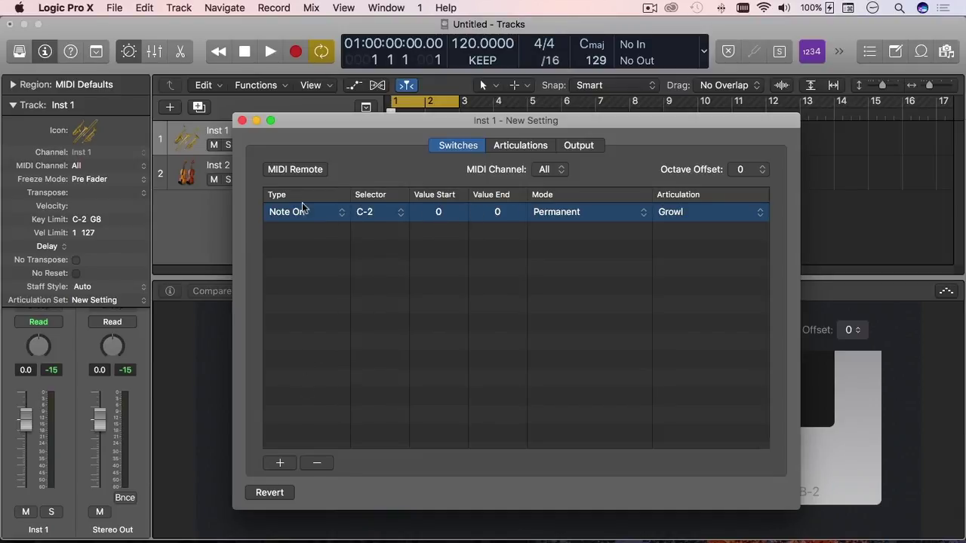
click(240, 121)
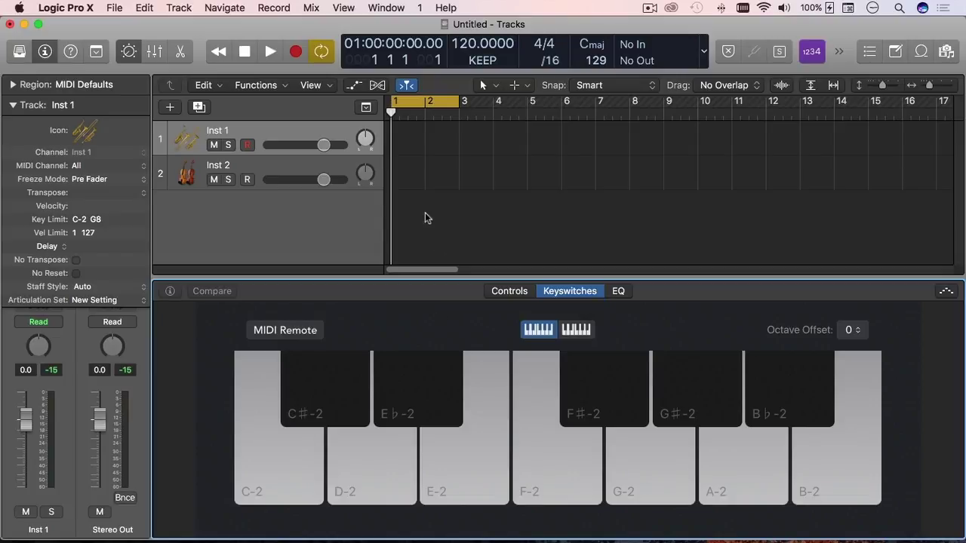
Hide the Smart Controls keyswitch panel with the B key.
key(b)
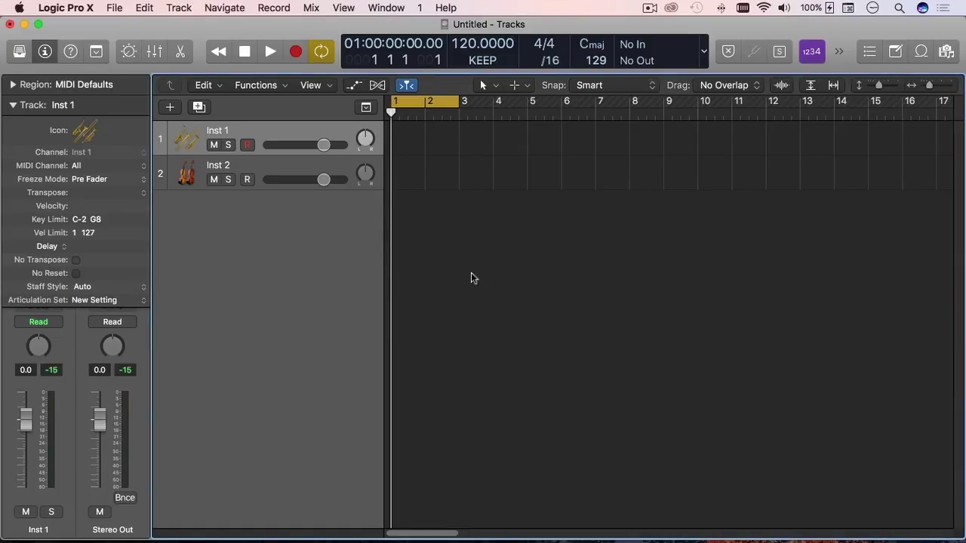